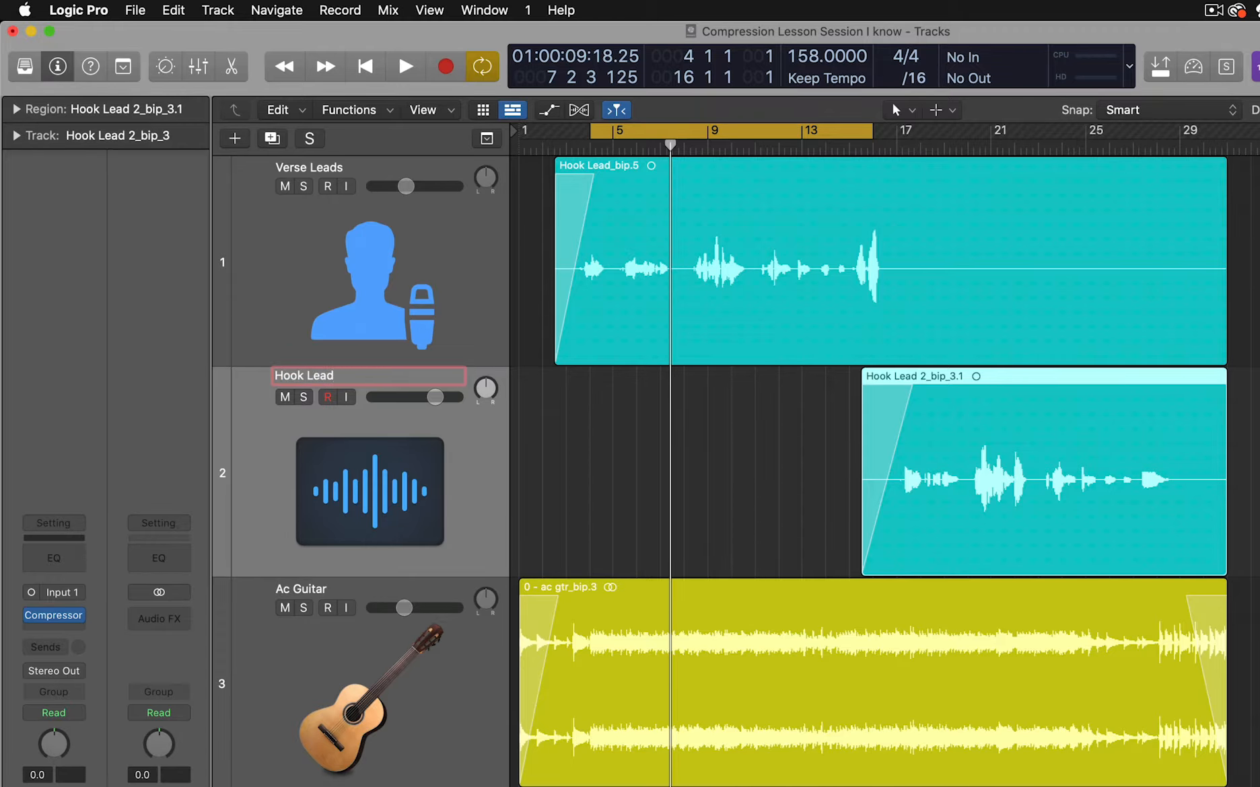
# Name the second track Hook Lead and give it the blue male vocalist icon used on the Verse Leads track
pyautogui.press('Return')
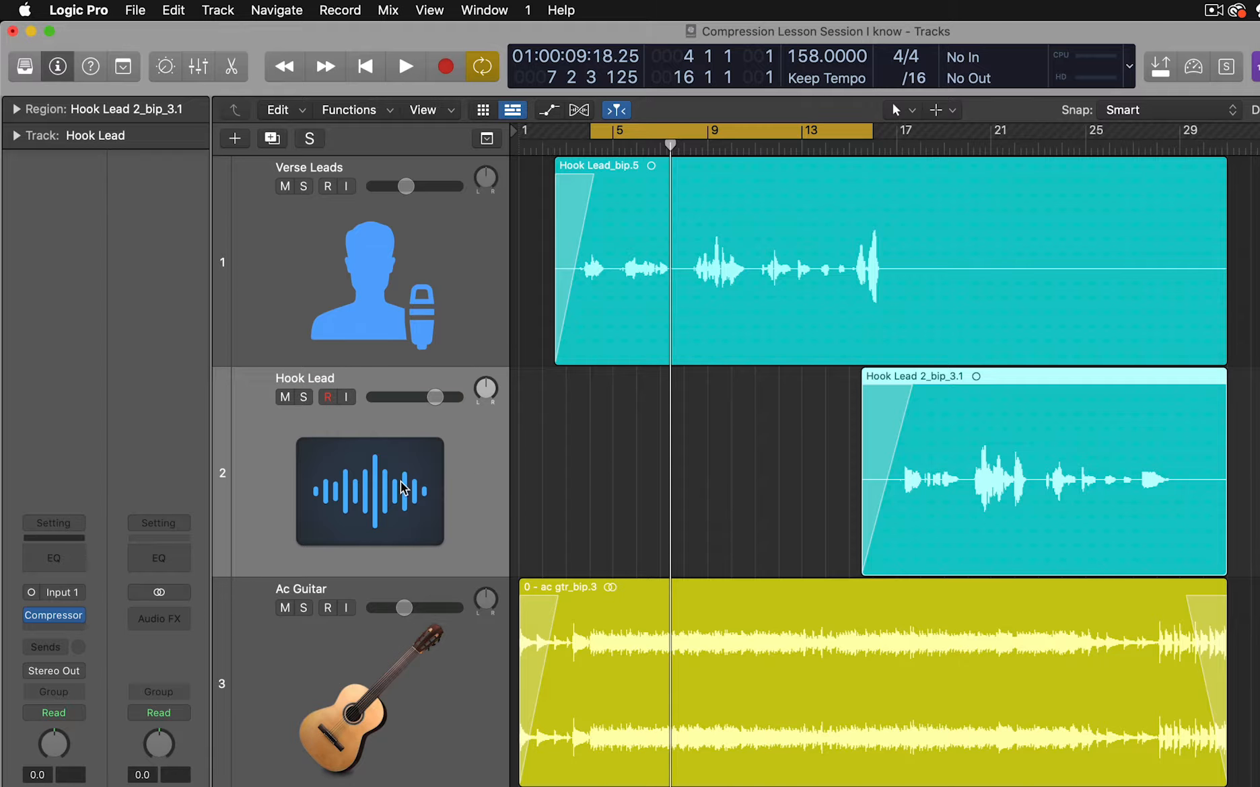
pyautogui.click(367, 481)
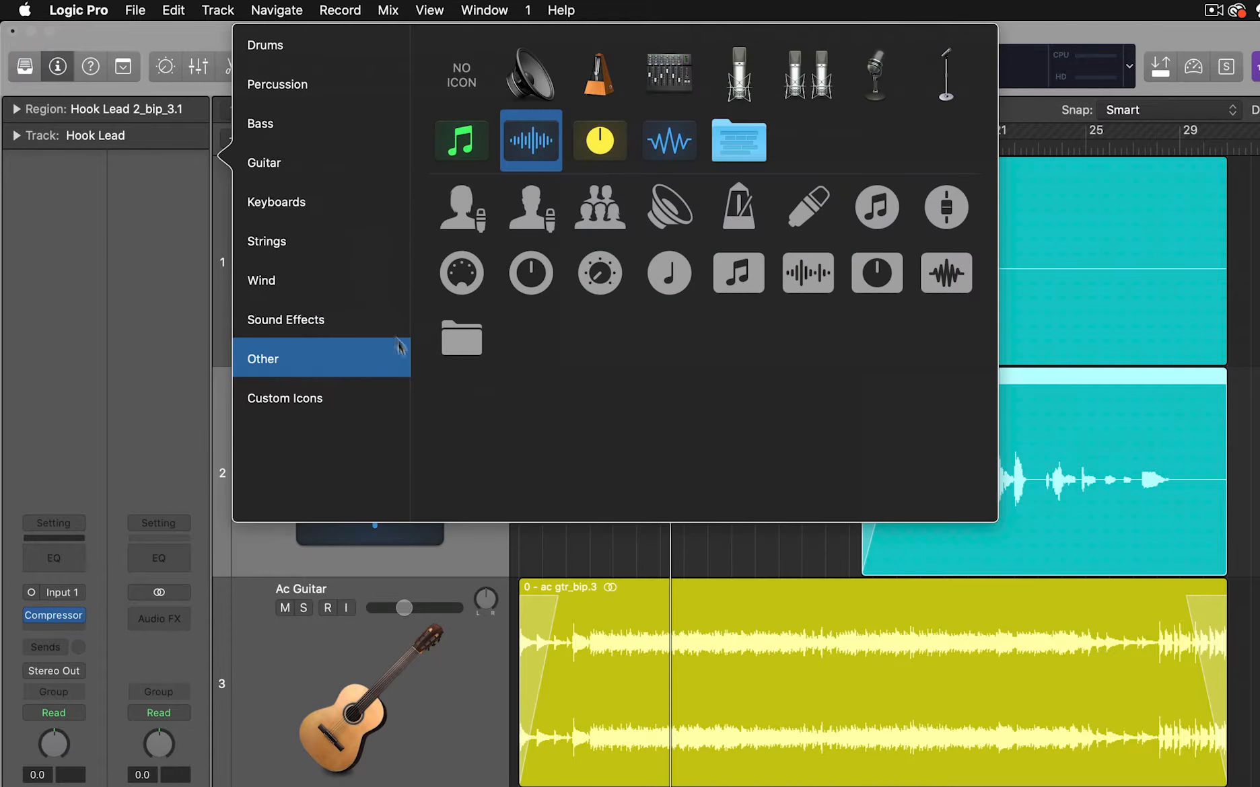
pyautogui.click(531, 207)
pyautogui.click(577, 523)
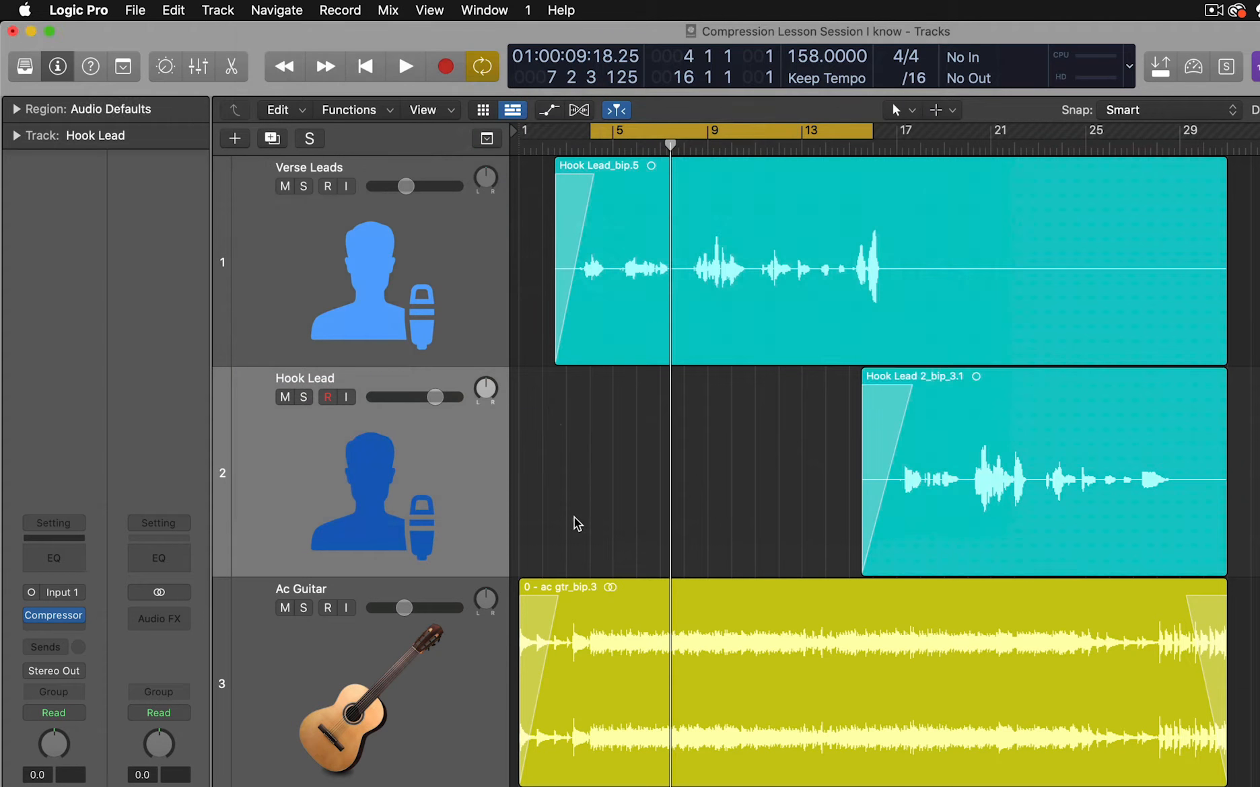
# Open Space Designer on the Verse Leads track and copy its Light Reverb Vox settings
pyautogui.click(428, 344)
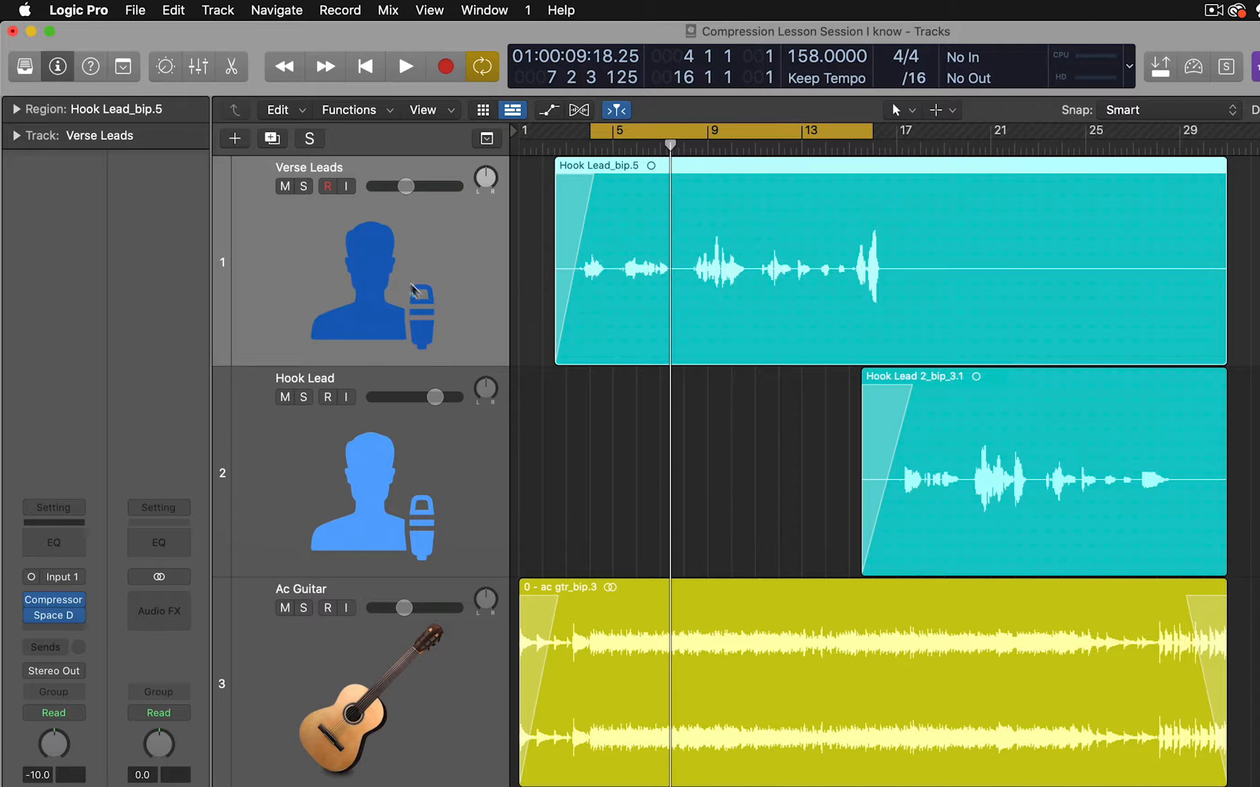
pyautogui.click(378, 436)
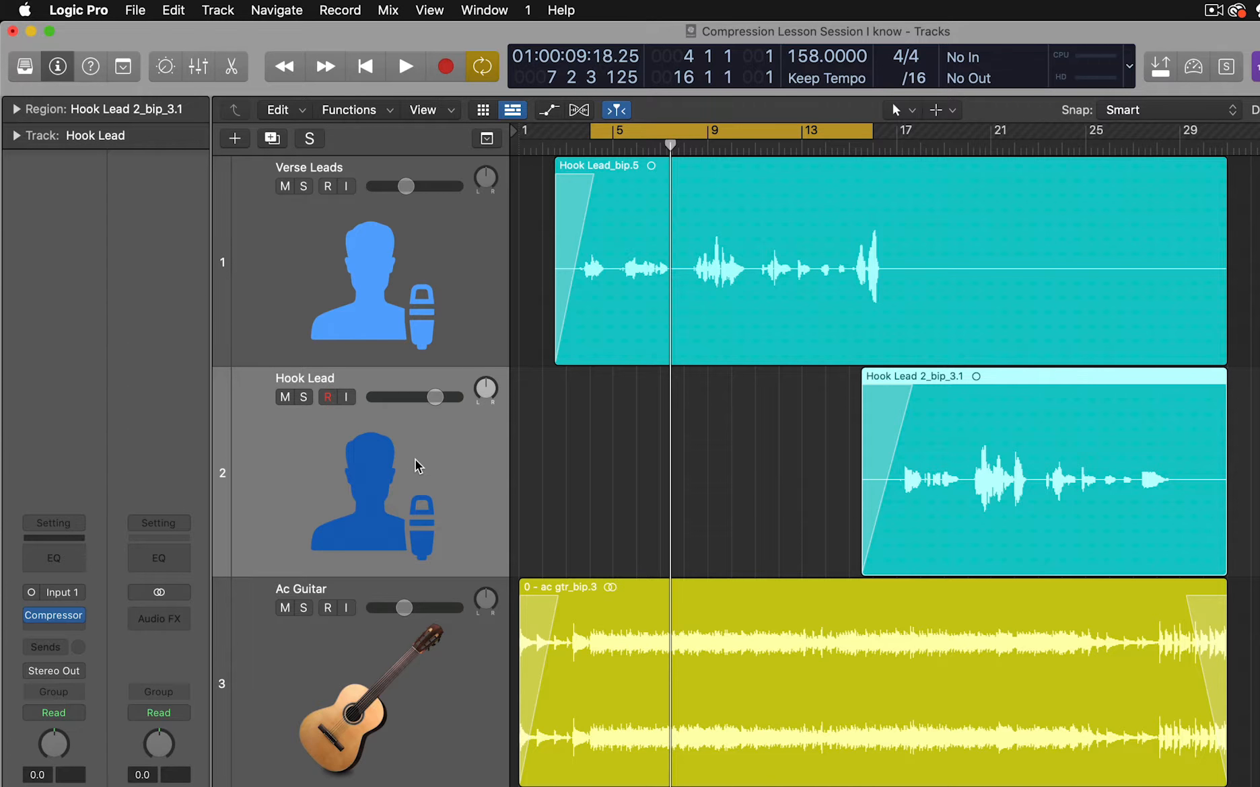
pyautogui.click(458, 231)
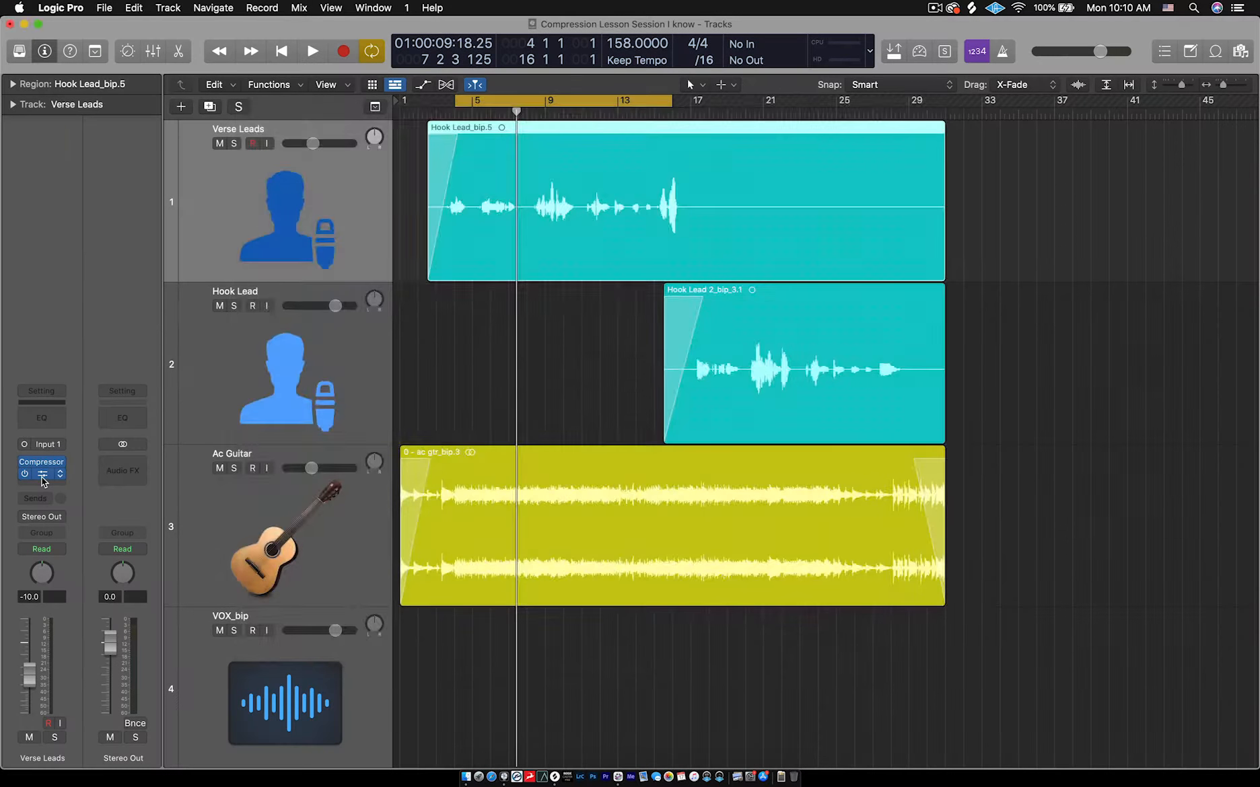
pyautogui.click(42, 475)
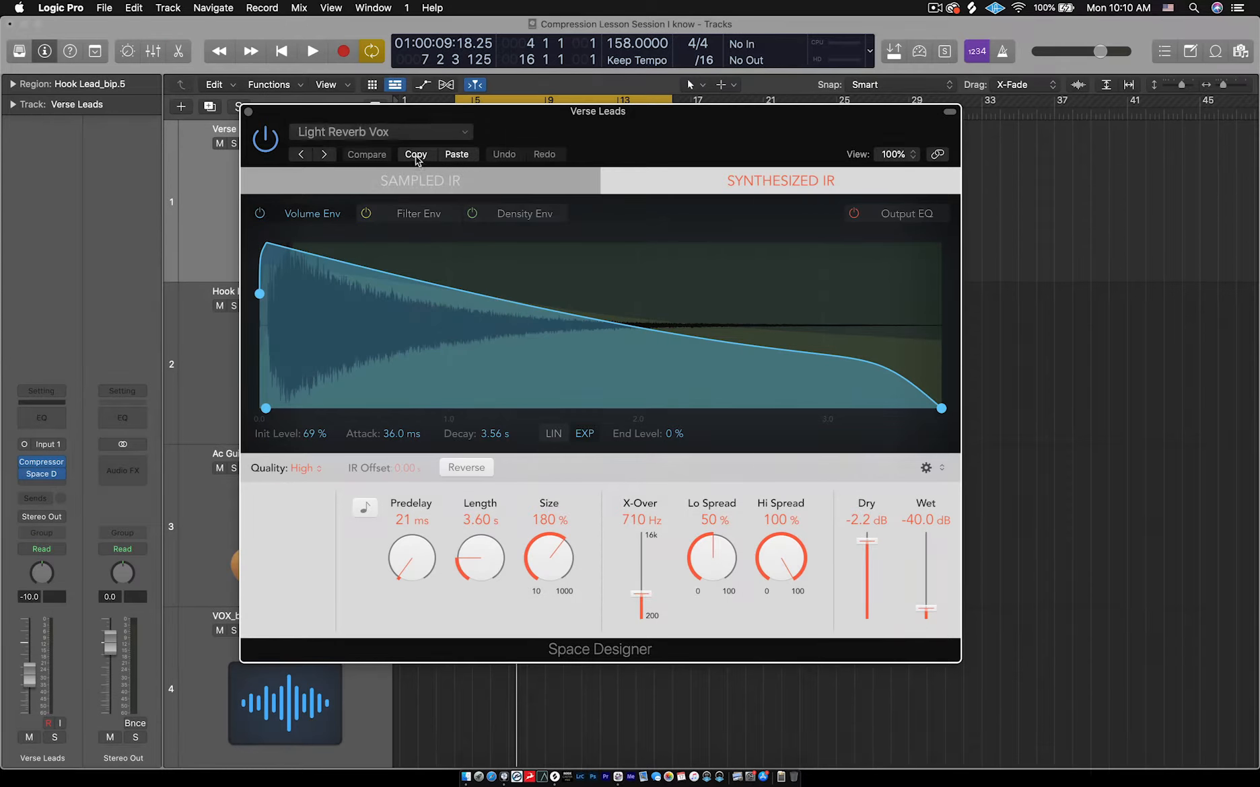
pyautogui.click(248, 112)
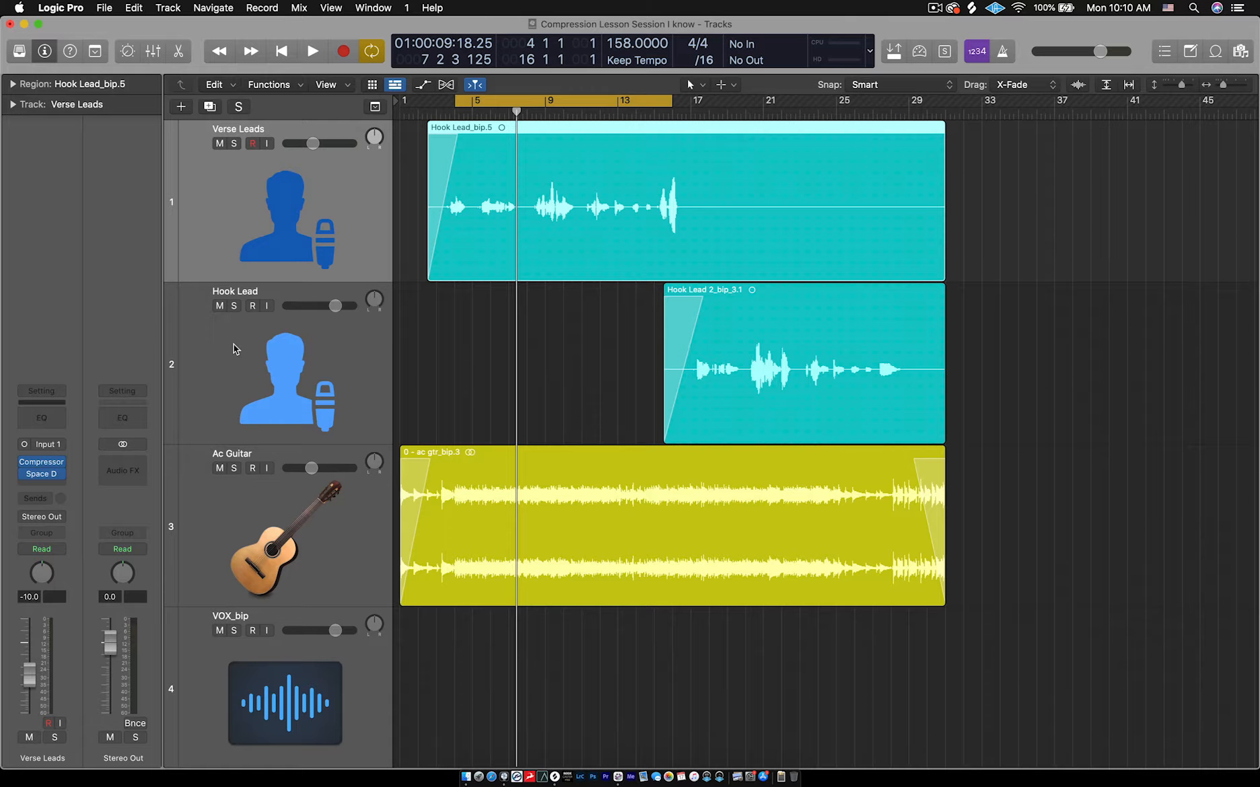
# Insert a mono Space Designer reverb after the Compressor on the Hook Lead track
pyautogui.click(227, 369)
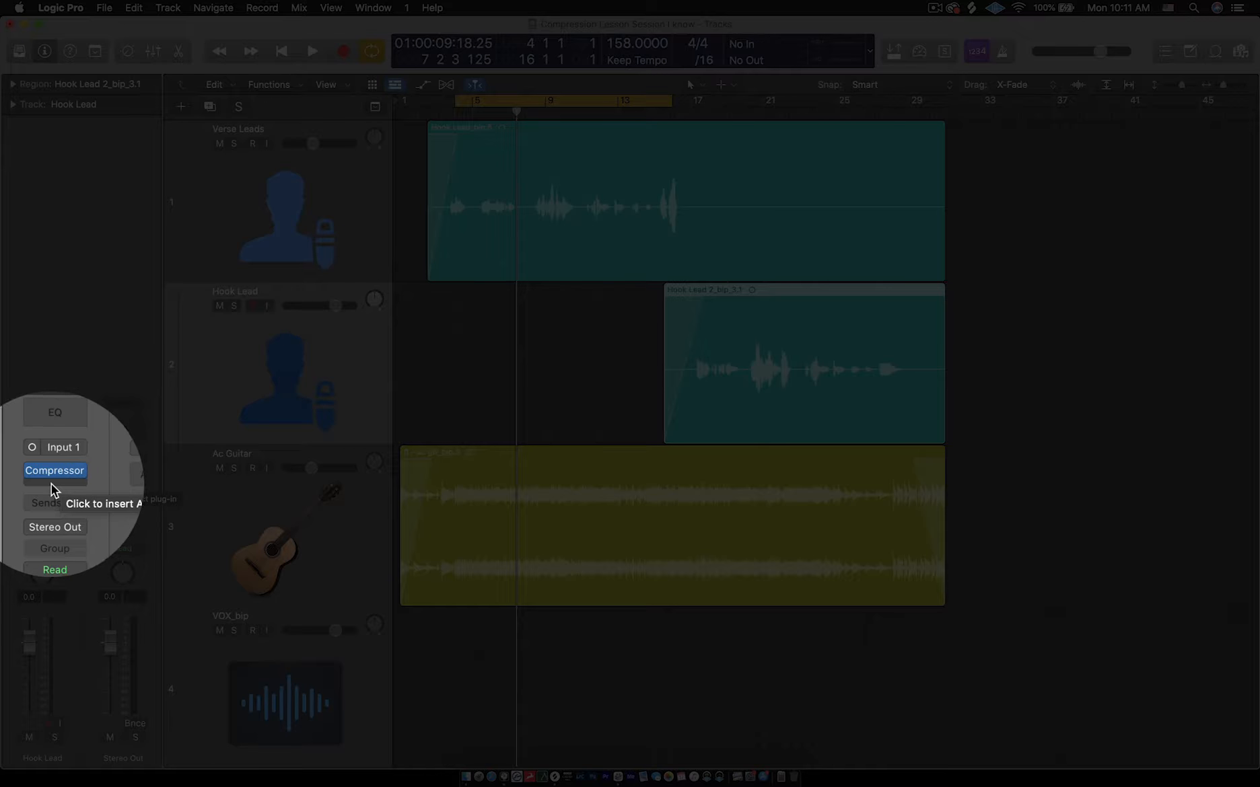
pyautogui.click(42, 477)
pyautogui.moveTo(42, 514)
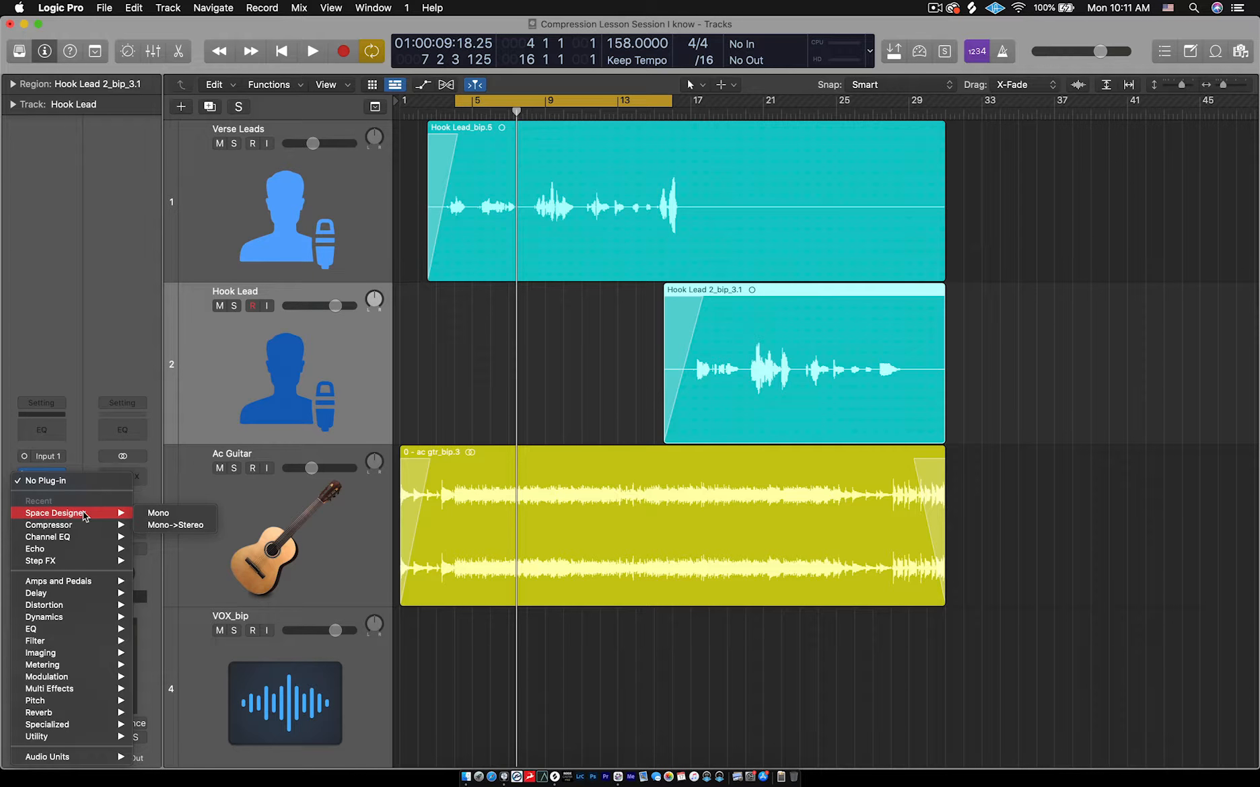
pyautogui.moveTo(67, 713)
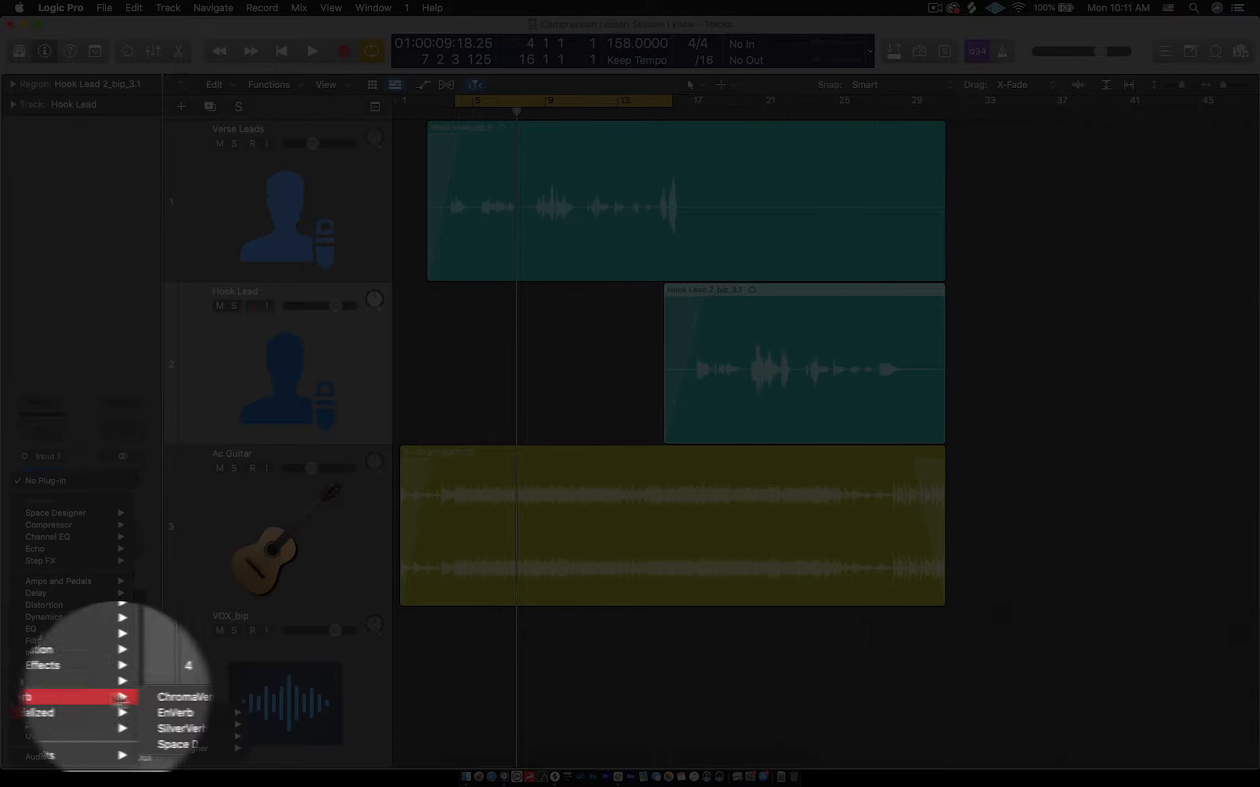
pyautogui.moveTo(210, 746)
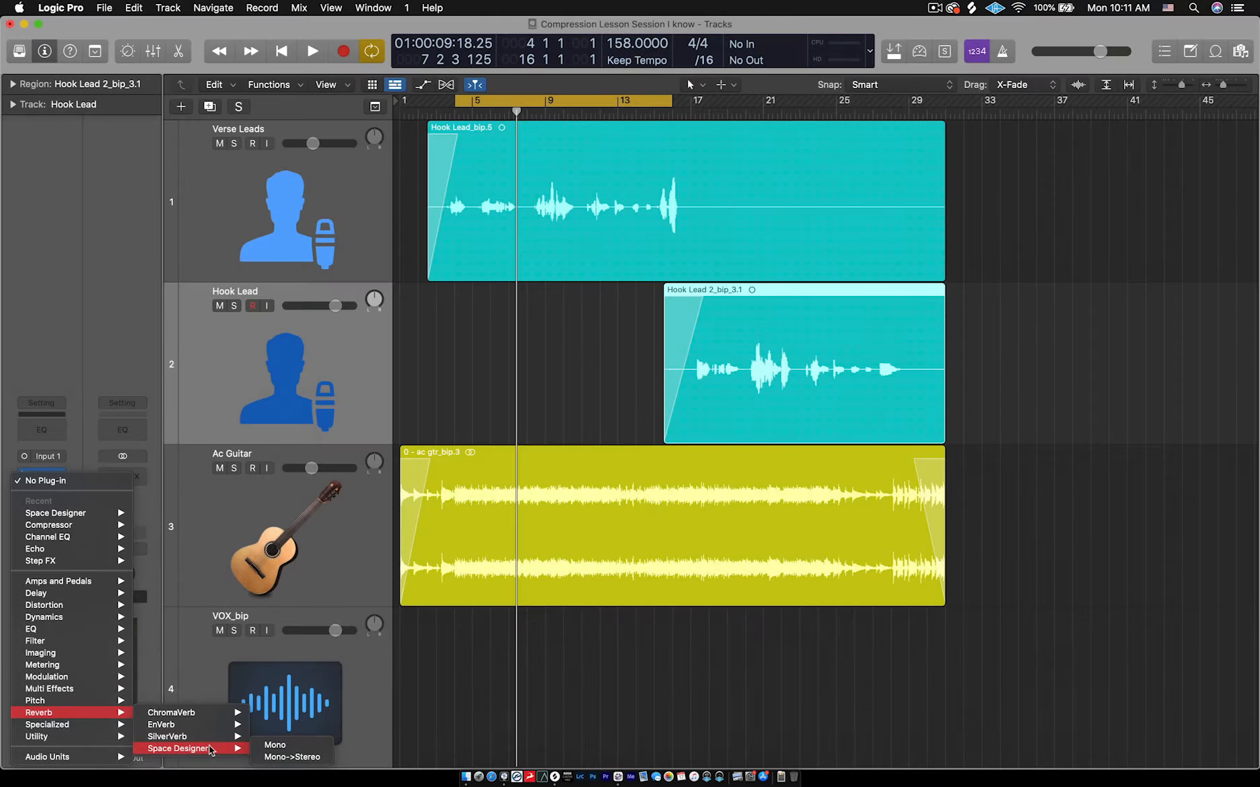
pyautogui.click(274, 746)
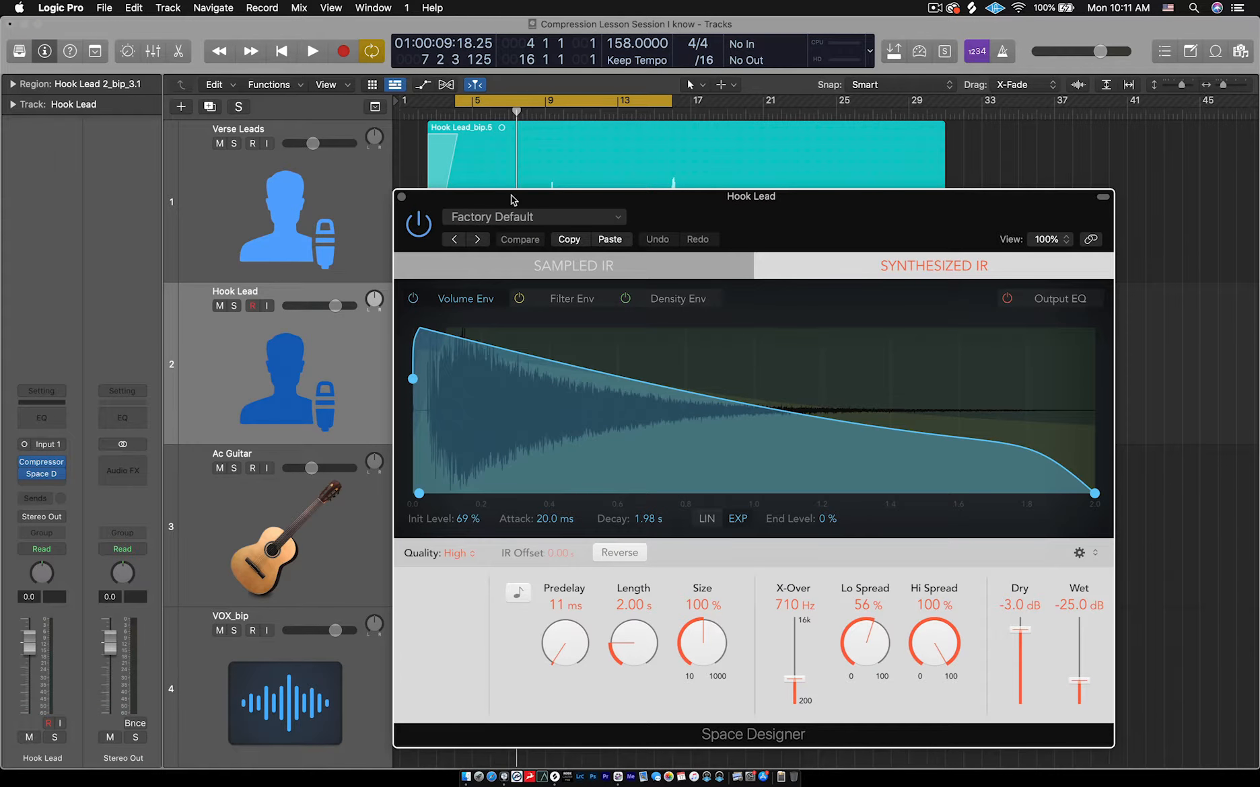
# Paste the copied reverb settings into the Hook Lead track's Space Designer and close the plug-in
pyautogui.moveTo(511, 200); pyautogui.dragTo(445, 83)
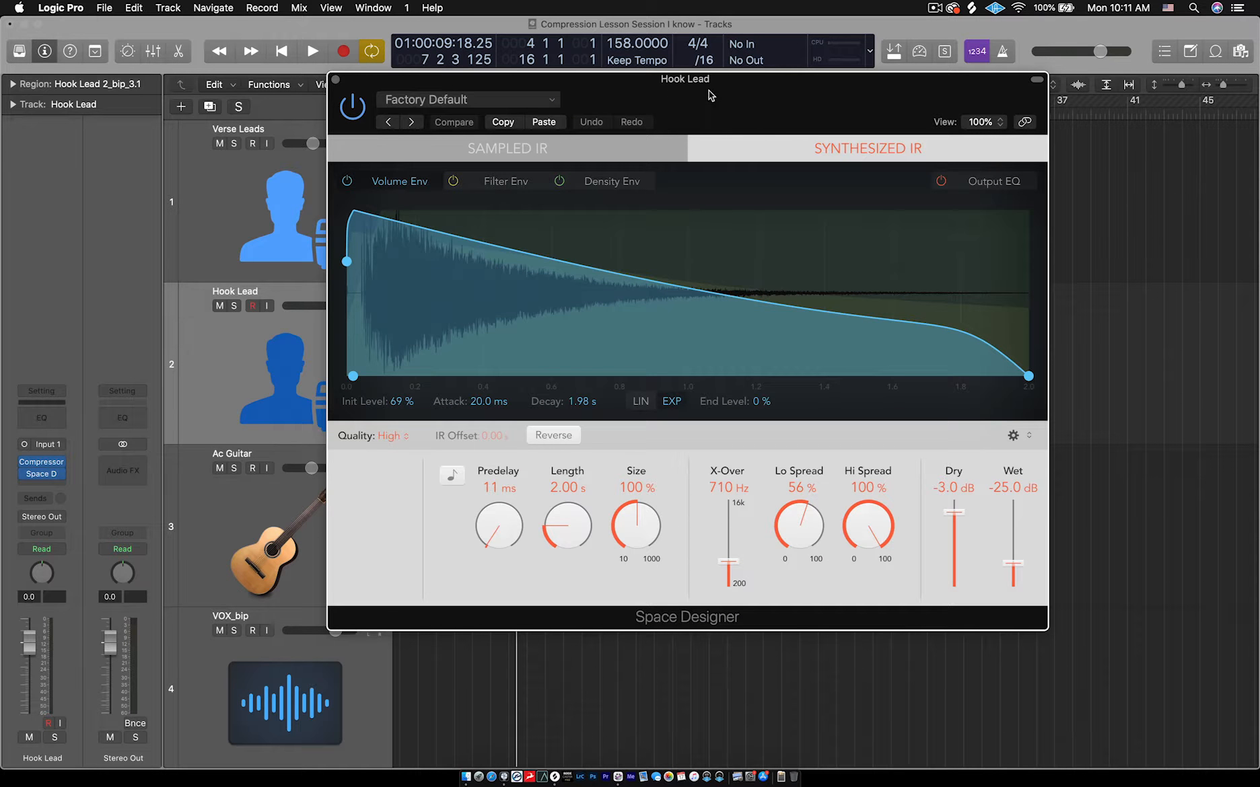
pyautogui.click(545, 124)
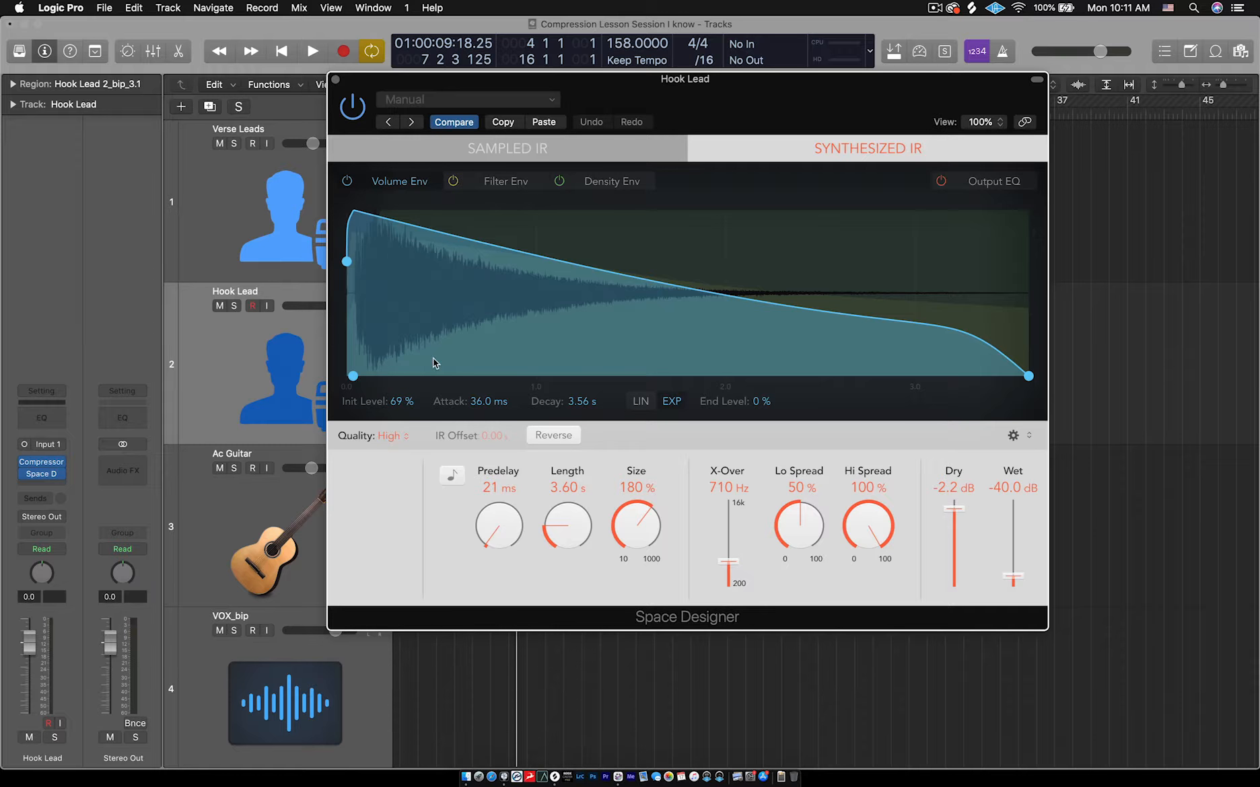
pyautogui.click(335, 80)
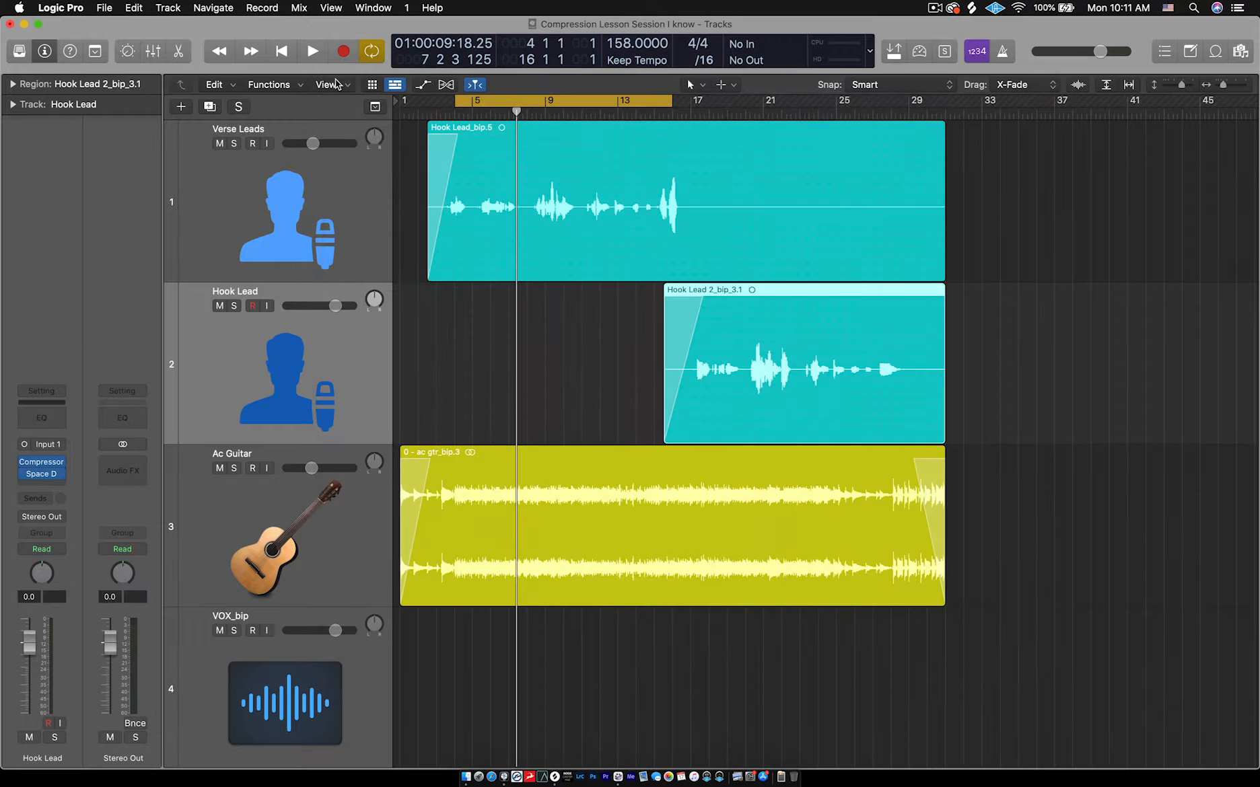
# Compare the plug-ins on the Verse Leads and Hook Lead tracks and check the Hook Lead track's Space Designer settings
pyautogui.click(326, 226)
pyautogui.click(310, 341)
pyautogui.click(327, 233)
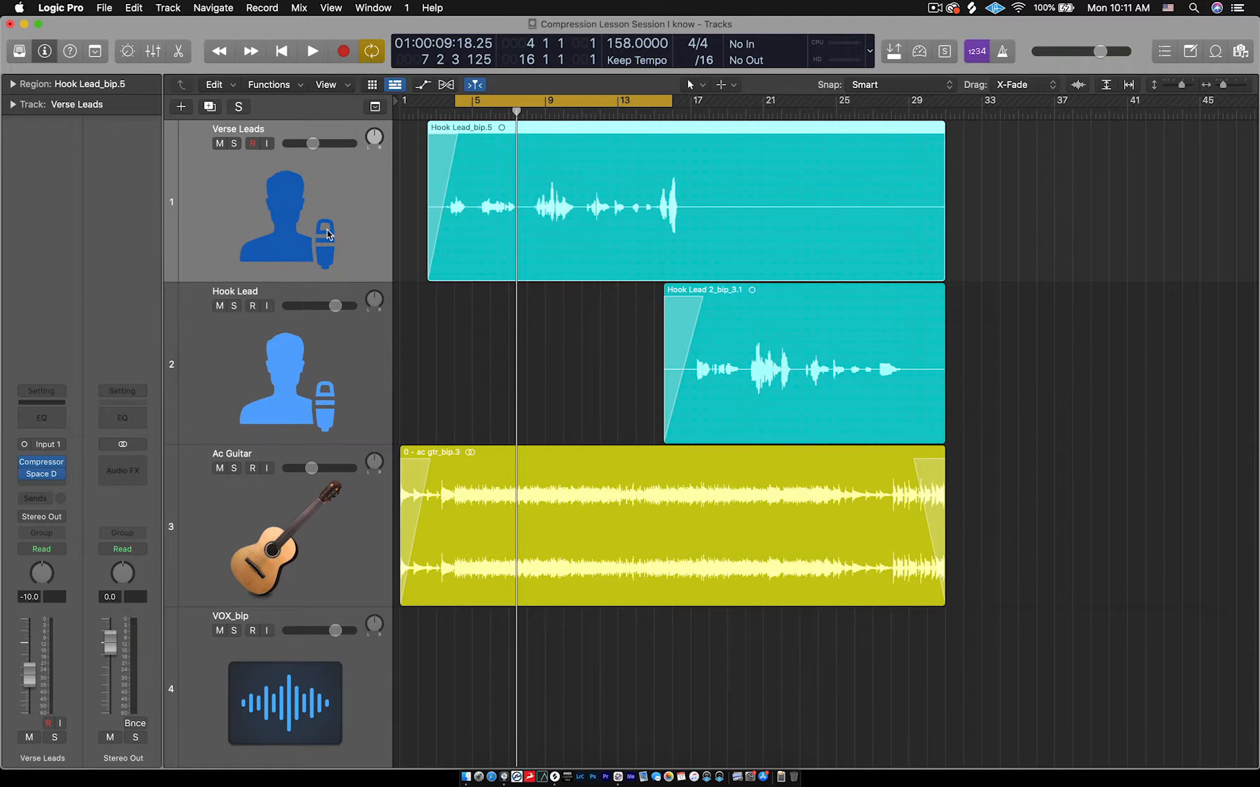
pyautogui.click(310, 365)
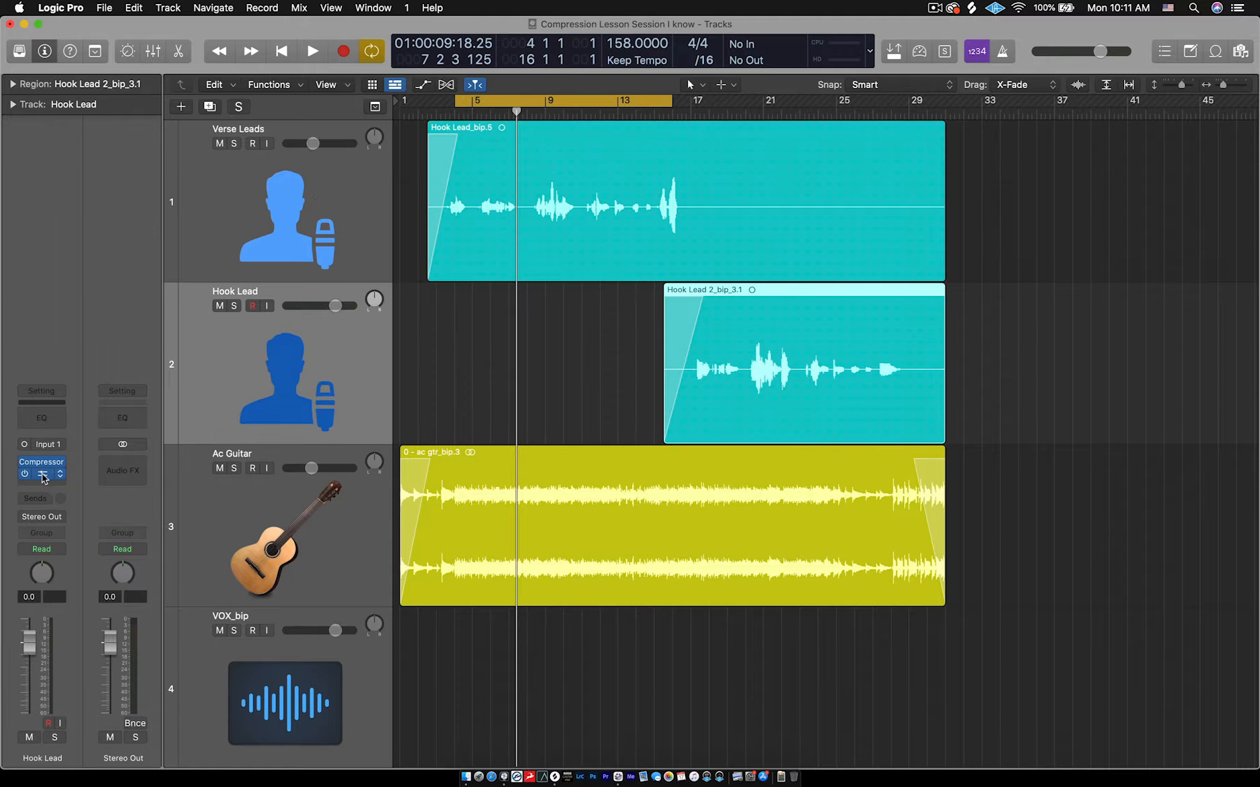
pyautogui.click(42, 478)
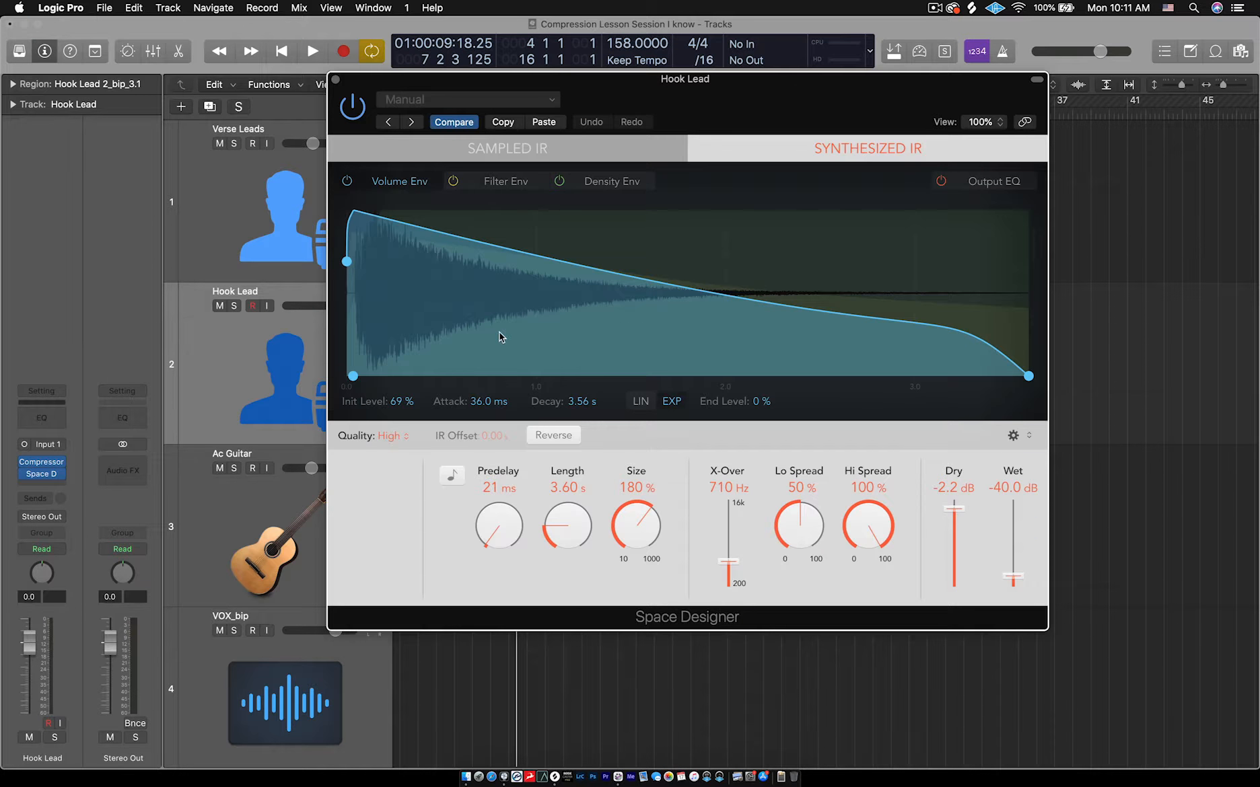
pyautogui.click(335, 80)
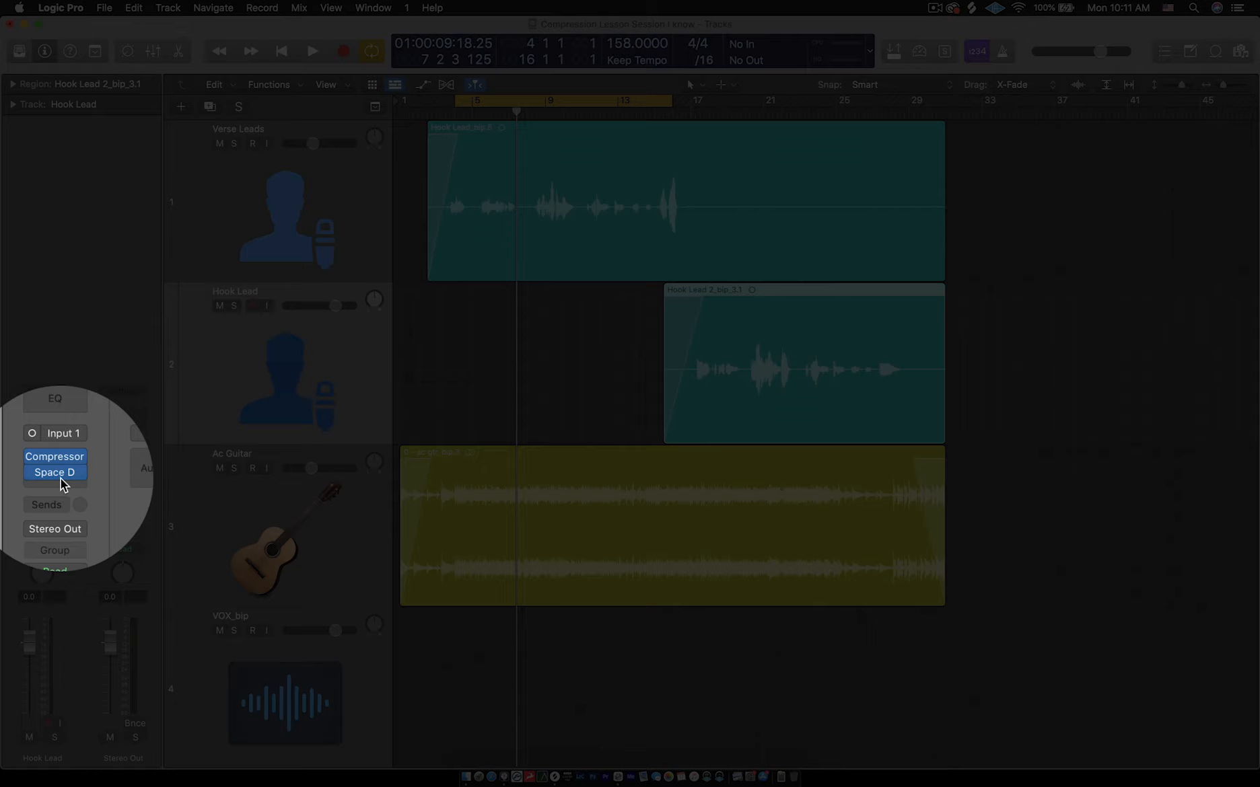
# Remove Space Designer from the Hook Lead track
pyautogui.moveTo(54, 477)
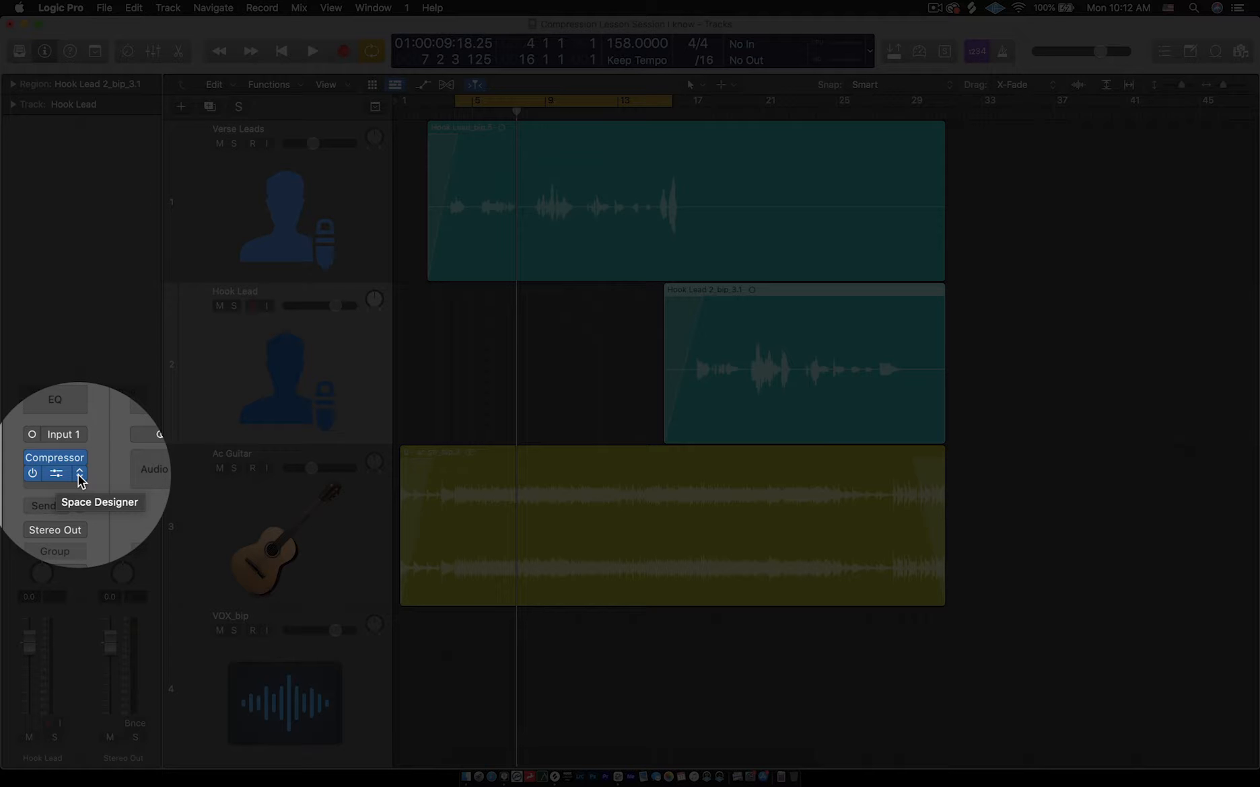
pyautogui.click(60, 475)
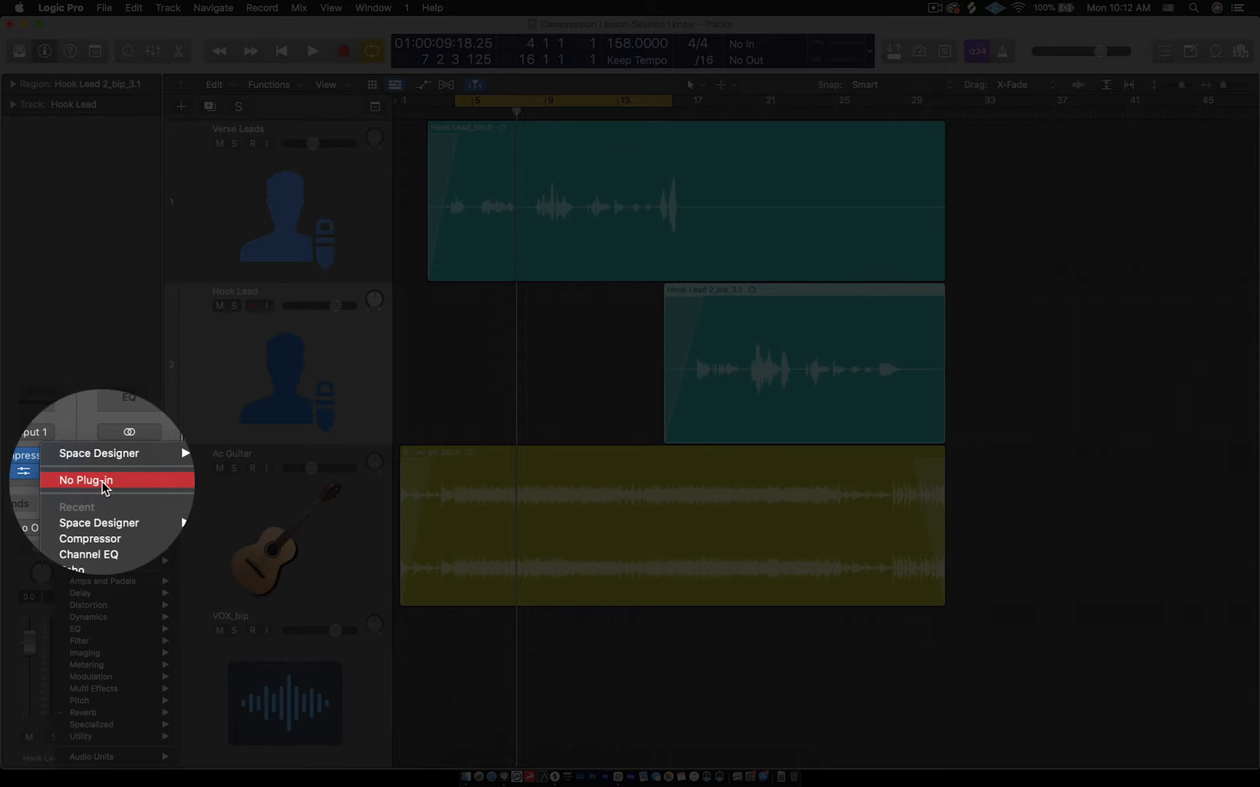
pyautogui.click(102, 483)
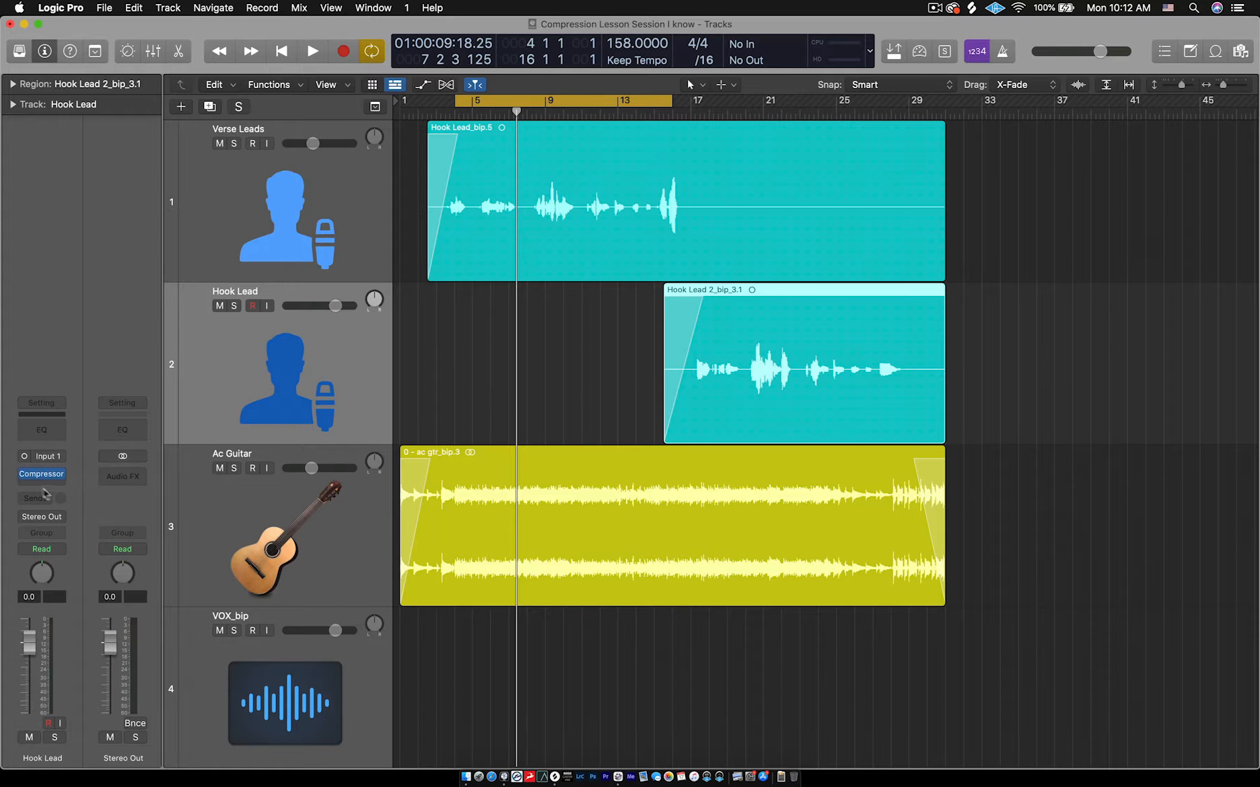
# Save the Verse Leads track's Space Designer settings as the preset Light Reverb Vox and close the plug-in
pyautogui.click(282, 203)
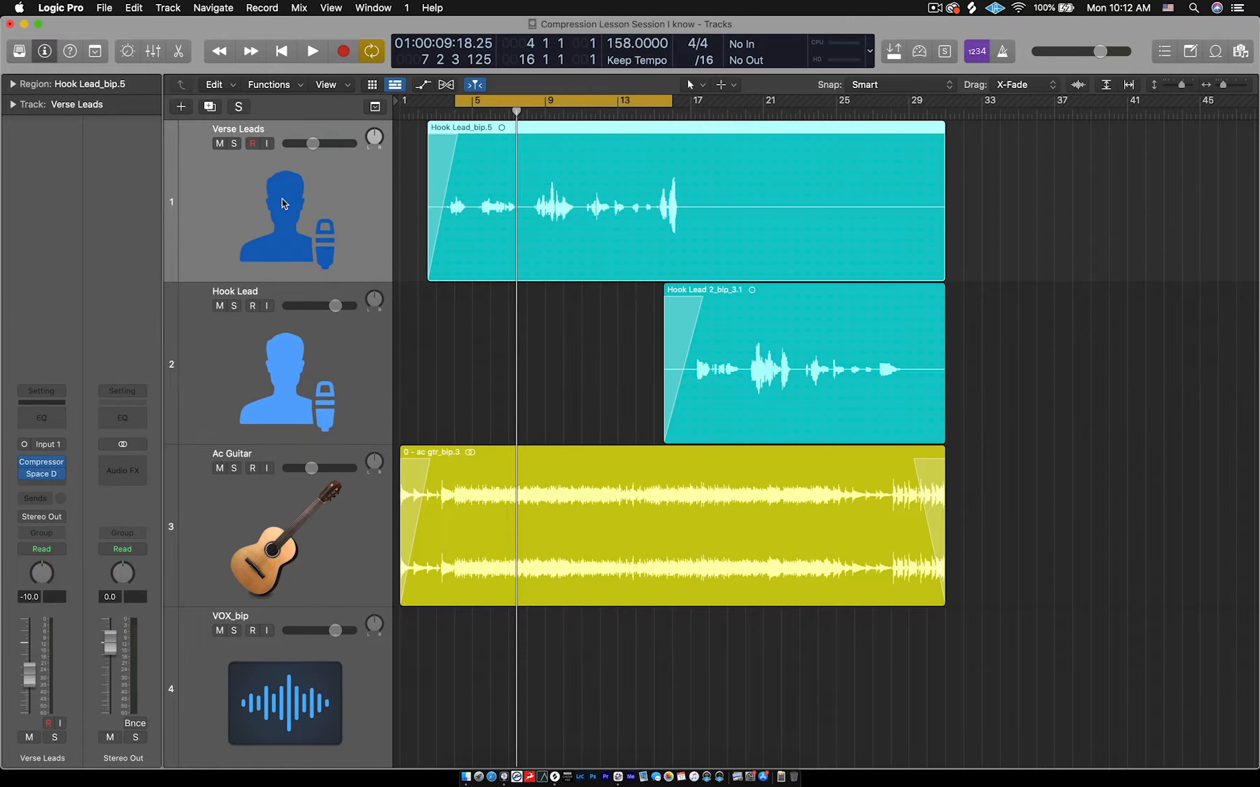
pyautogui.moveTo(42, 477)
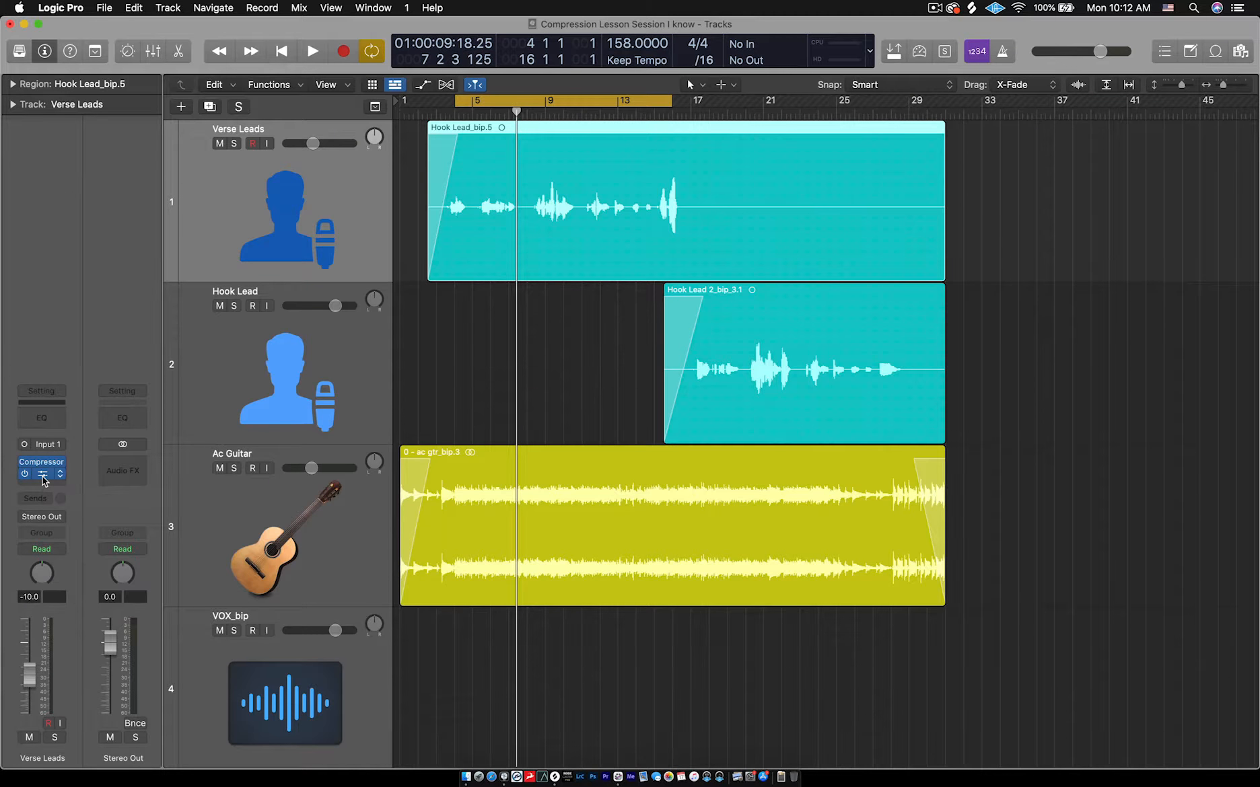
pyautogui.click(43, 474)
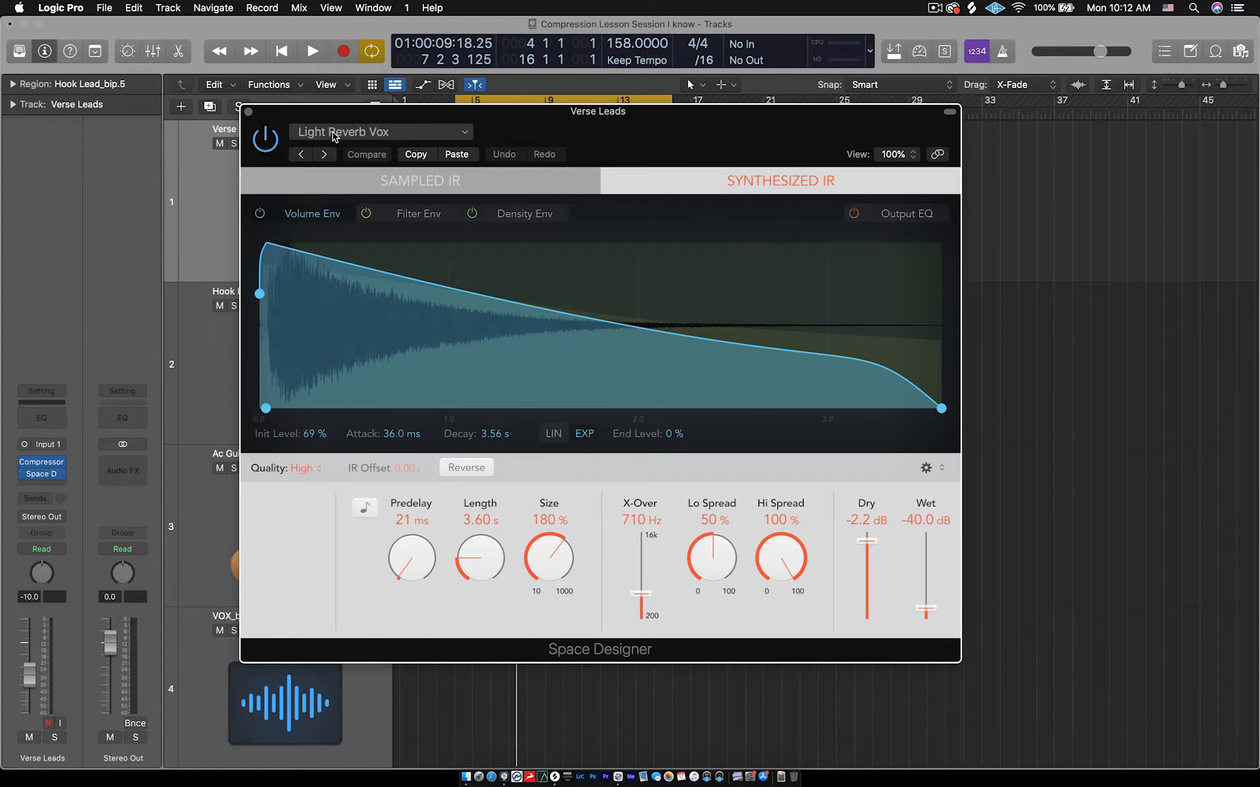
pyautogui.click(334, 134)
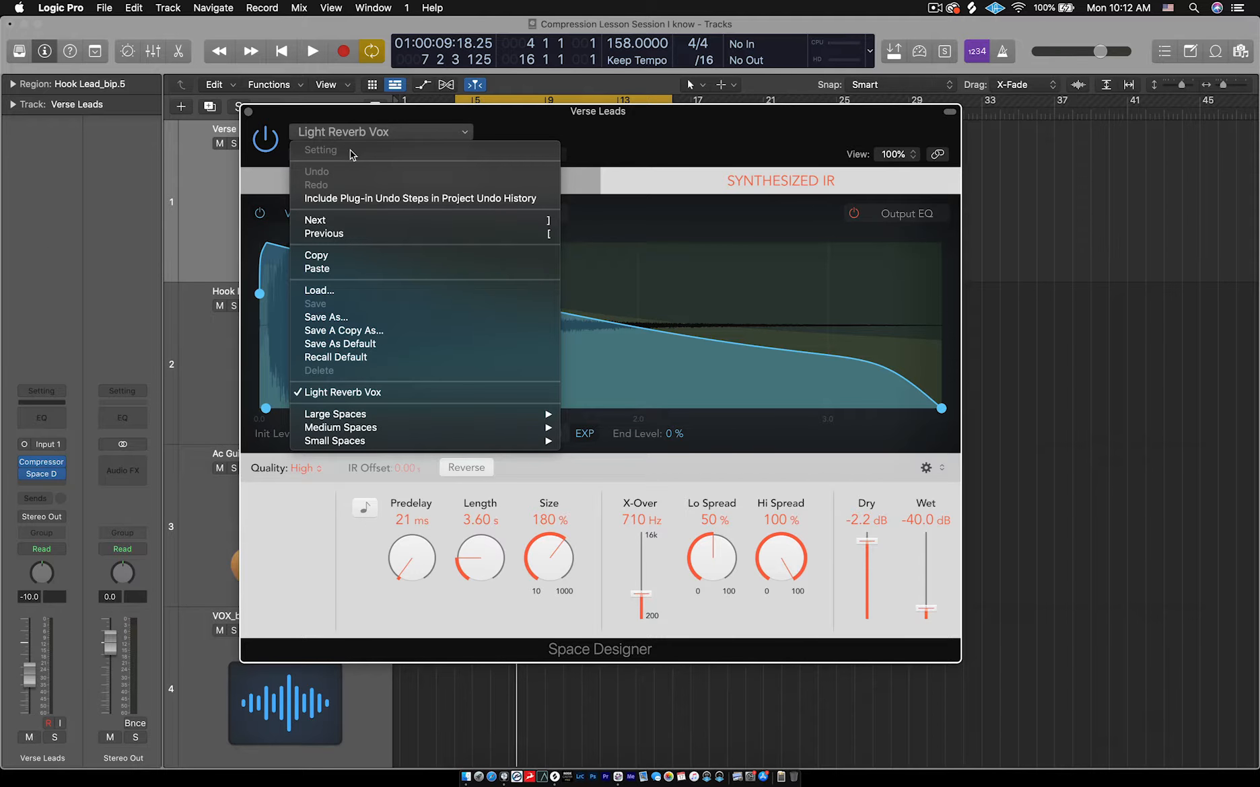
pyautogui.click(512, 119)
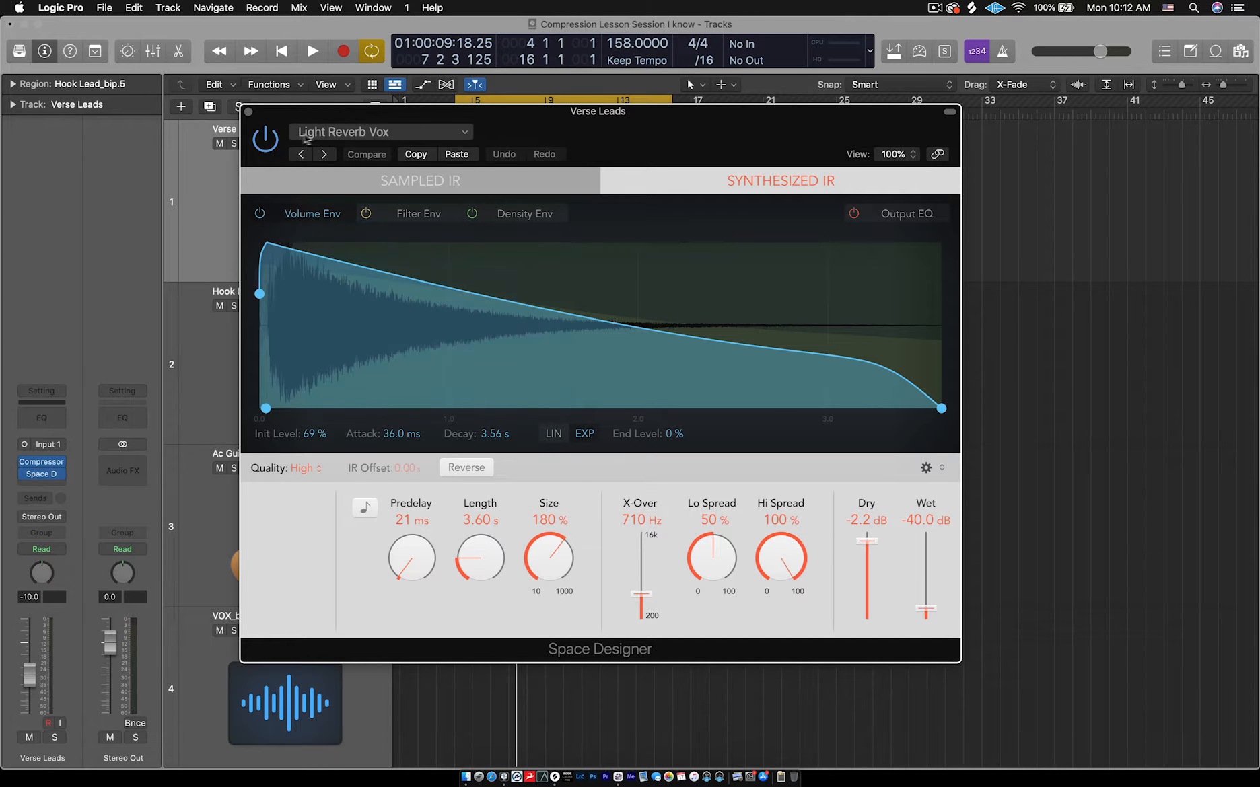
pyautogui.click(355, 135)
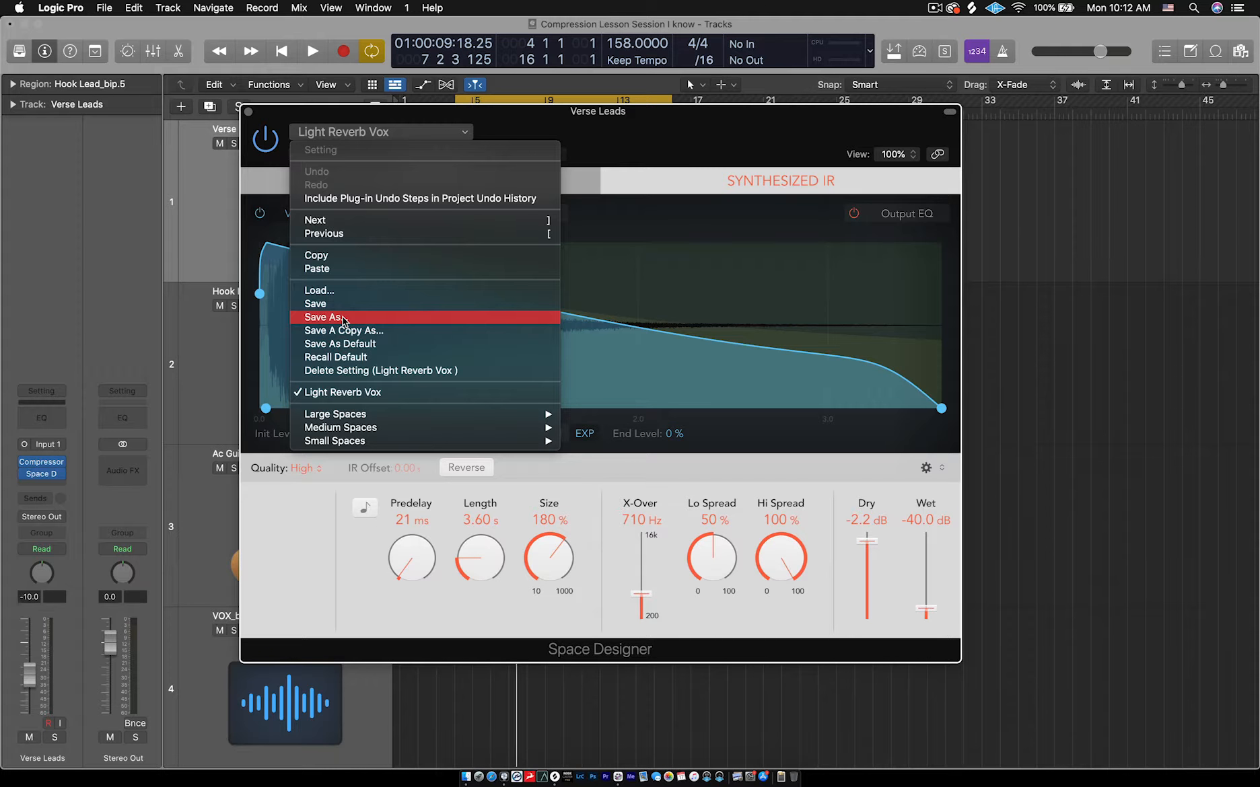
pyautogui.click(343, 317)
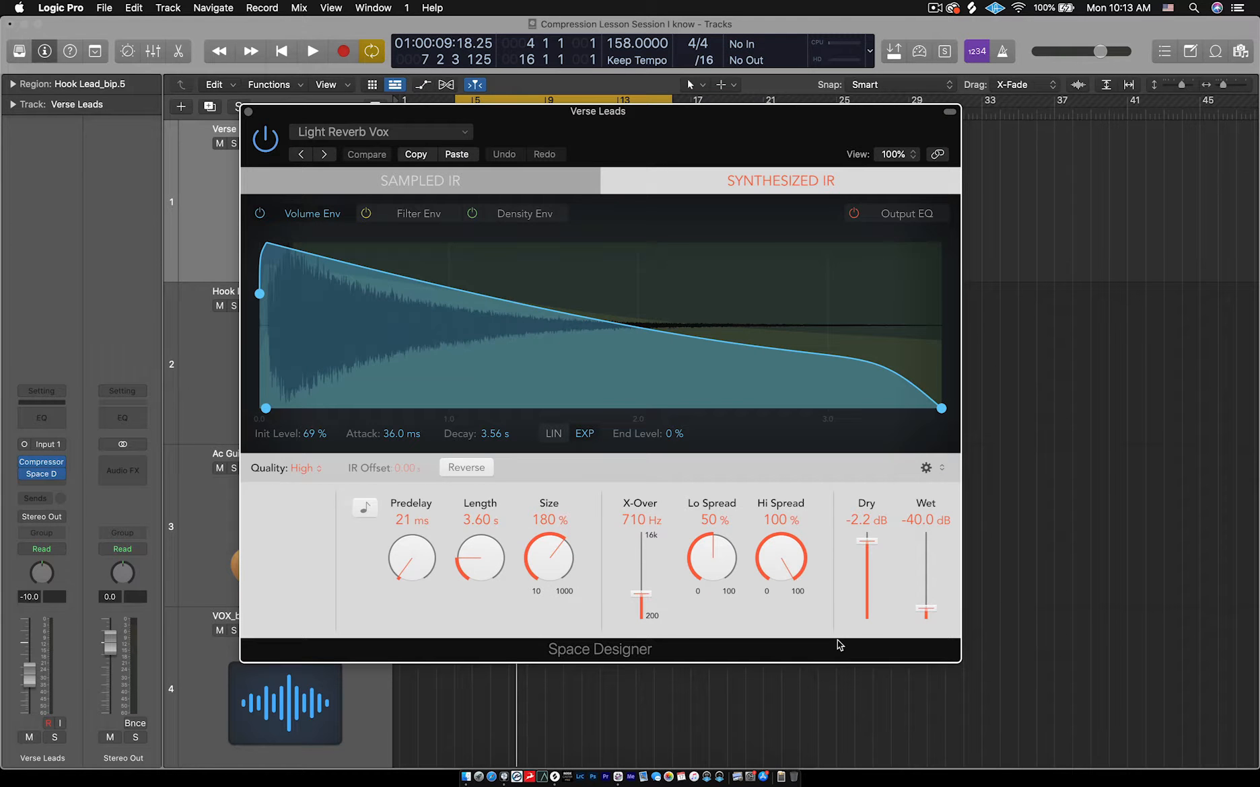
pyautogui.click(249, 111)
pyautogui.click(584, 343)
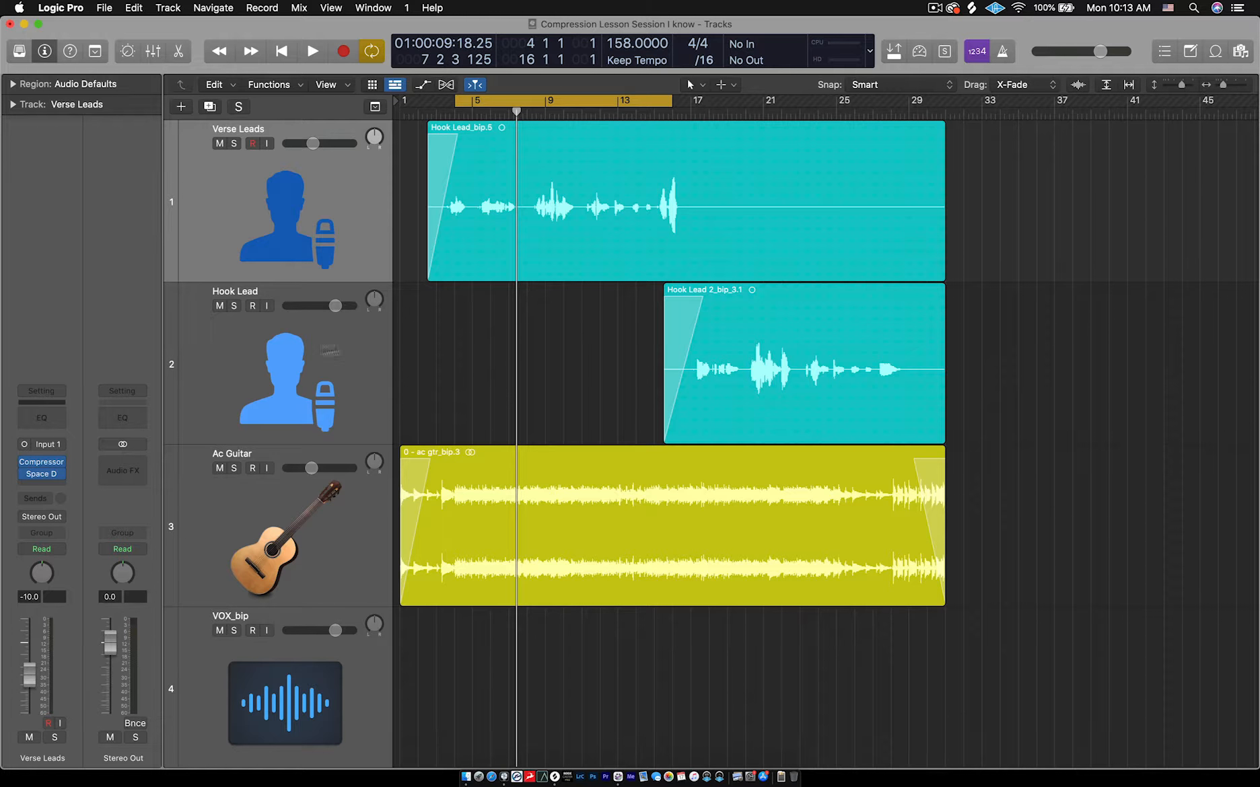
# Add the recently used Space Designer reverb in mono to the Hook Lead track's empty plug-in slot
pyautogui.click(253, 357)
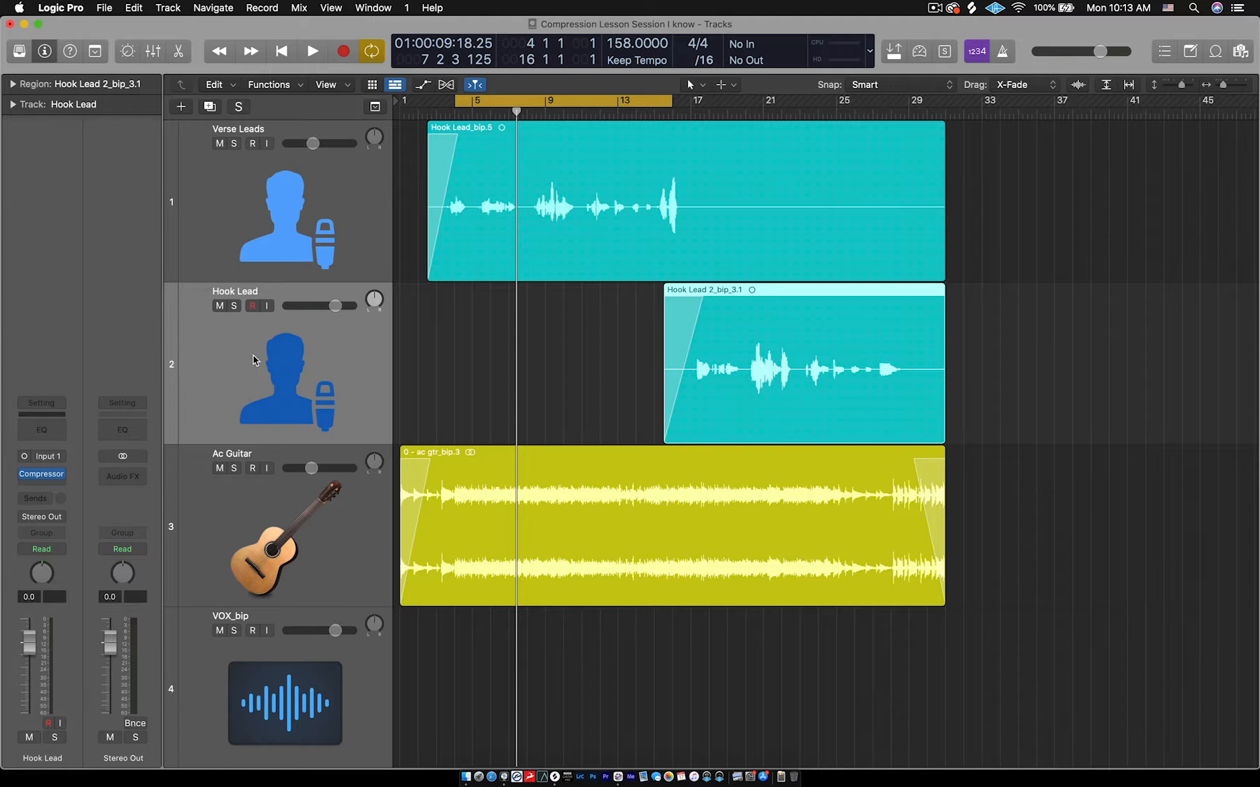
pyautogui.click(54, 486)
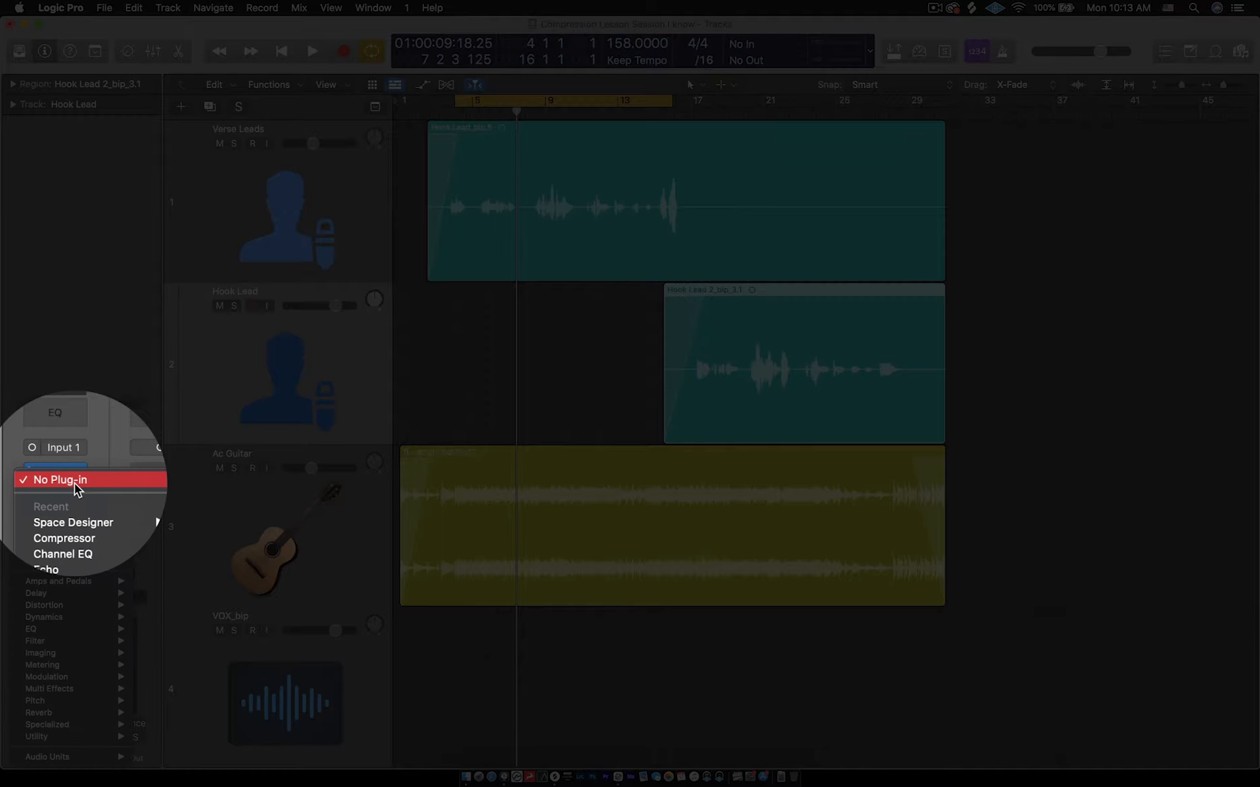
pyautogui.moveTo(74, 513)
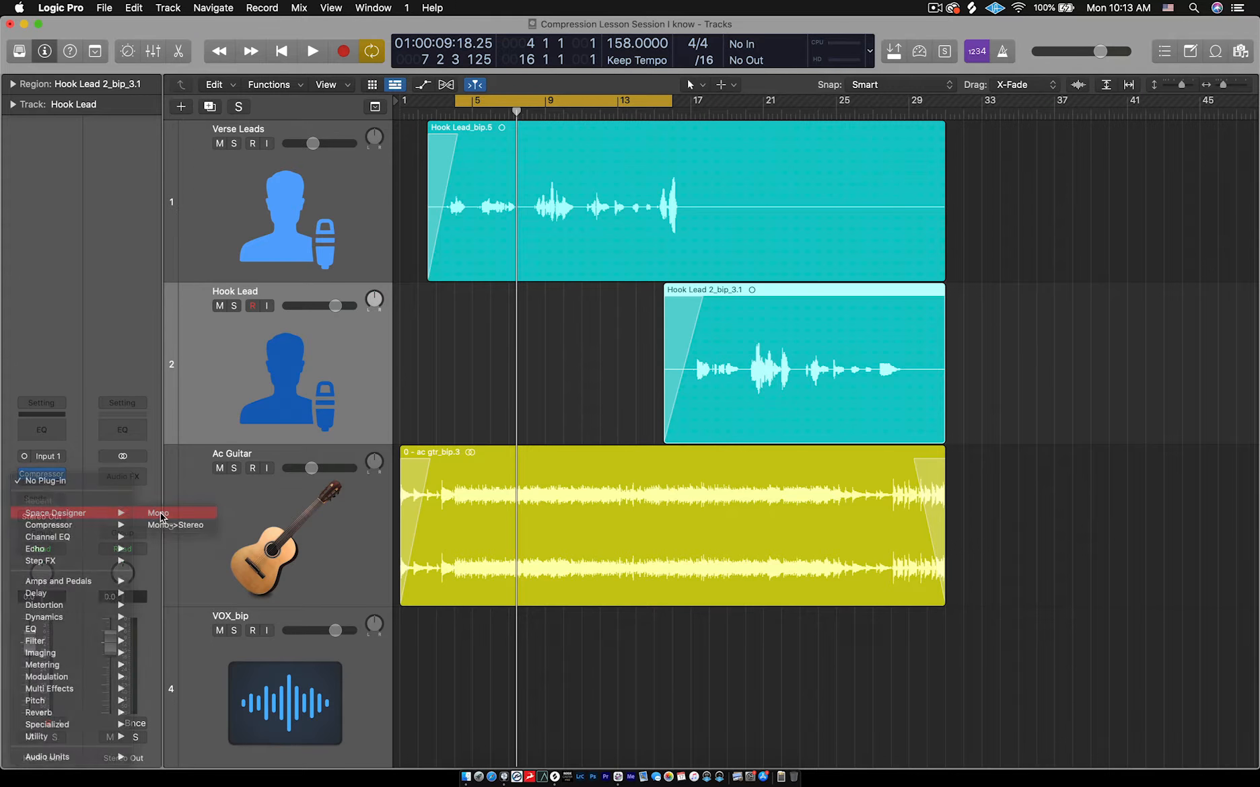
pyautogui.click(160, 512)
pyautogui.moveTo(510, 200); pyautogui.dragTo(371, 72)
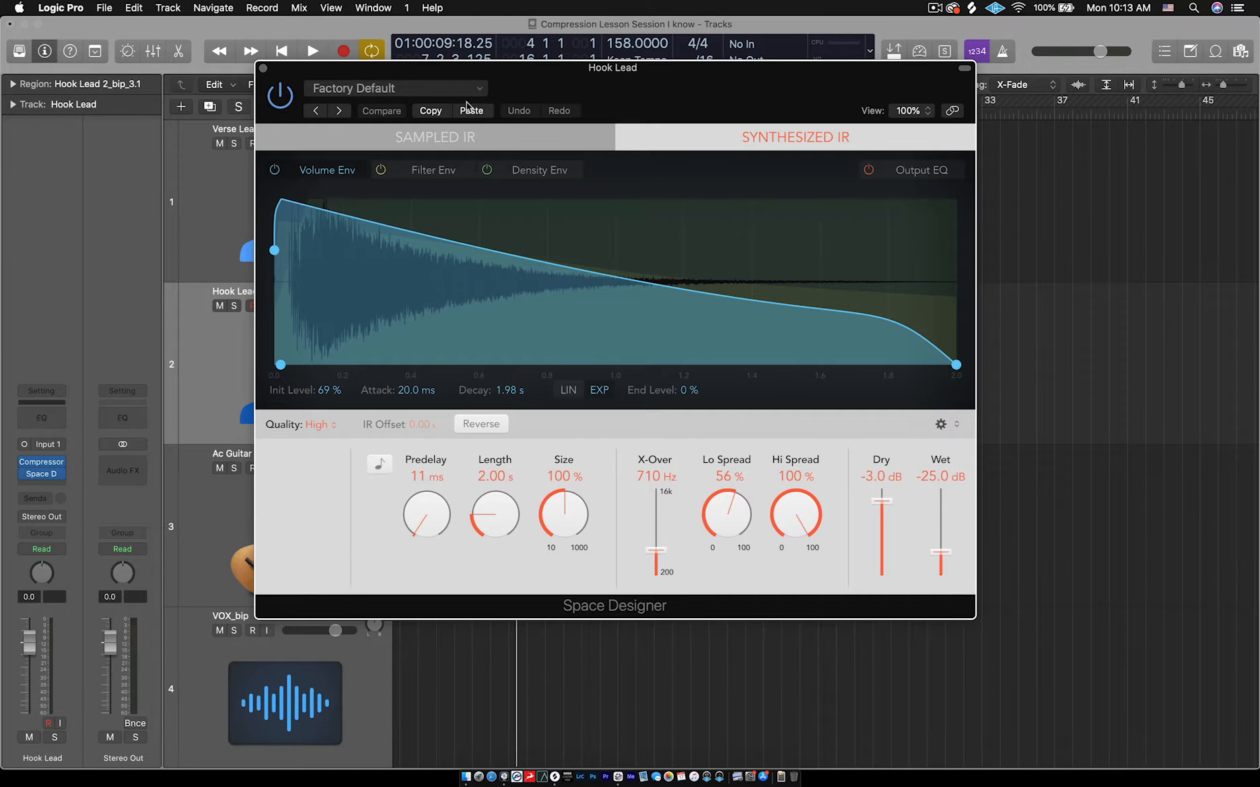
# Load the Light Reverb Vox preset into the Hook Lead track's Space Designer and close the plug-in
pyautogui.click(425, 89)
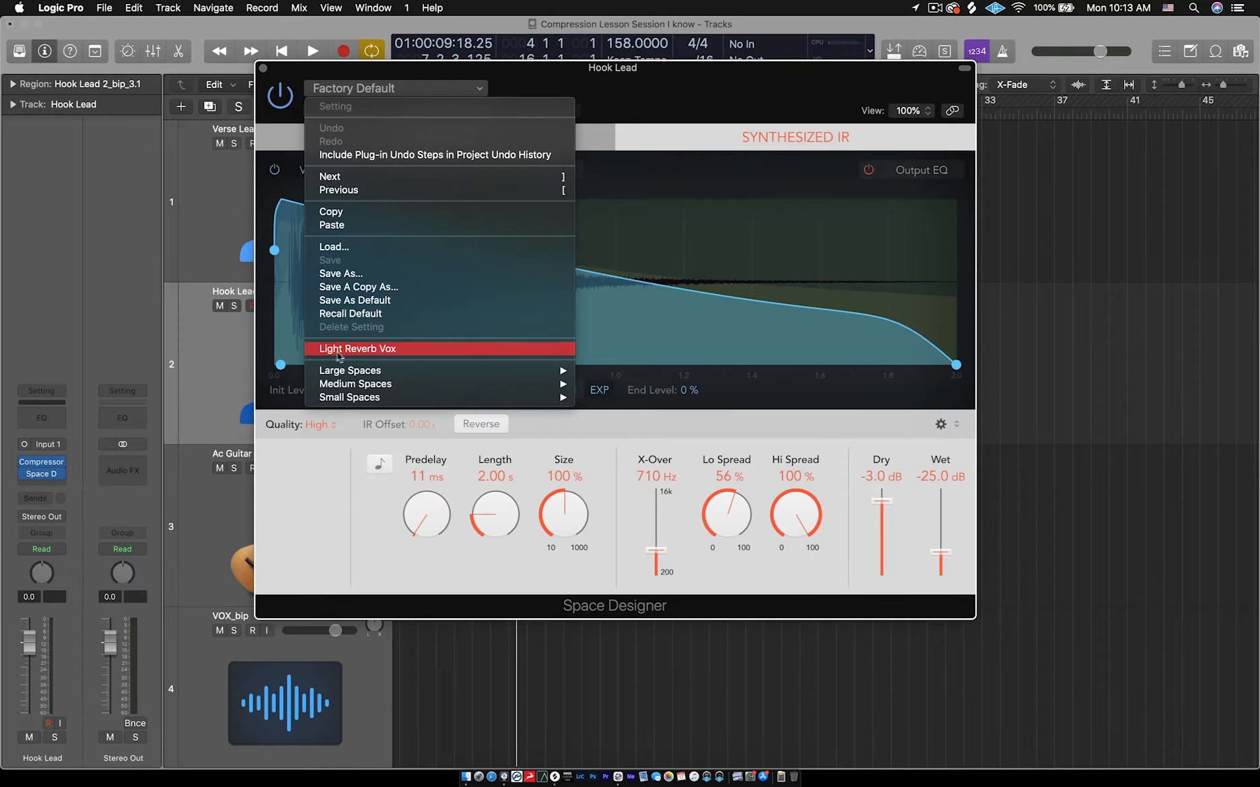
pyautogui.click(372, 351)
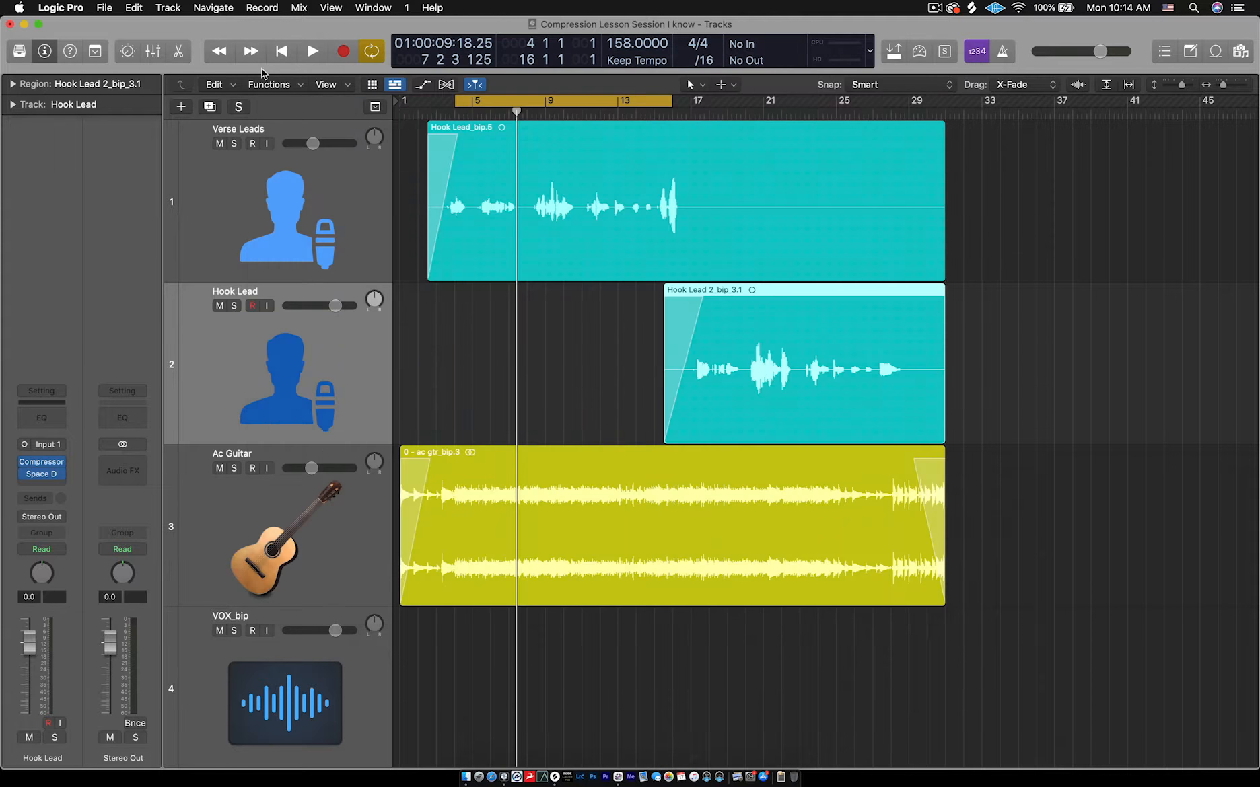
pyautogui.click(263, 68)
# Compare the plug-in slots of the Verse Leads and Hook Lead tracks, switching between the two channel strips
pyautogui.click(340, 224)
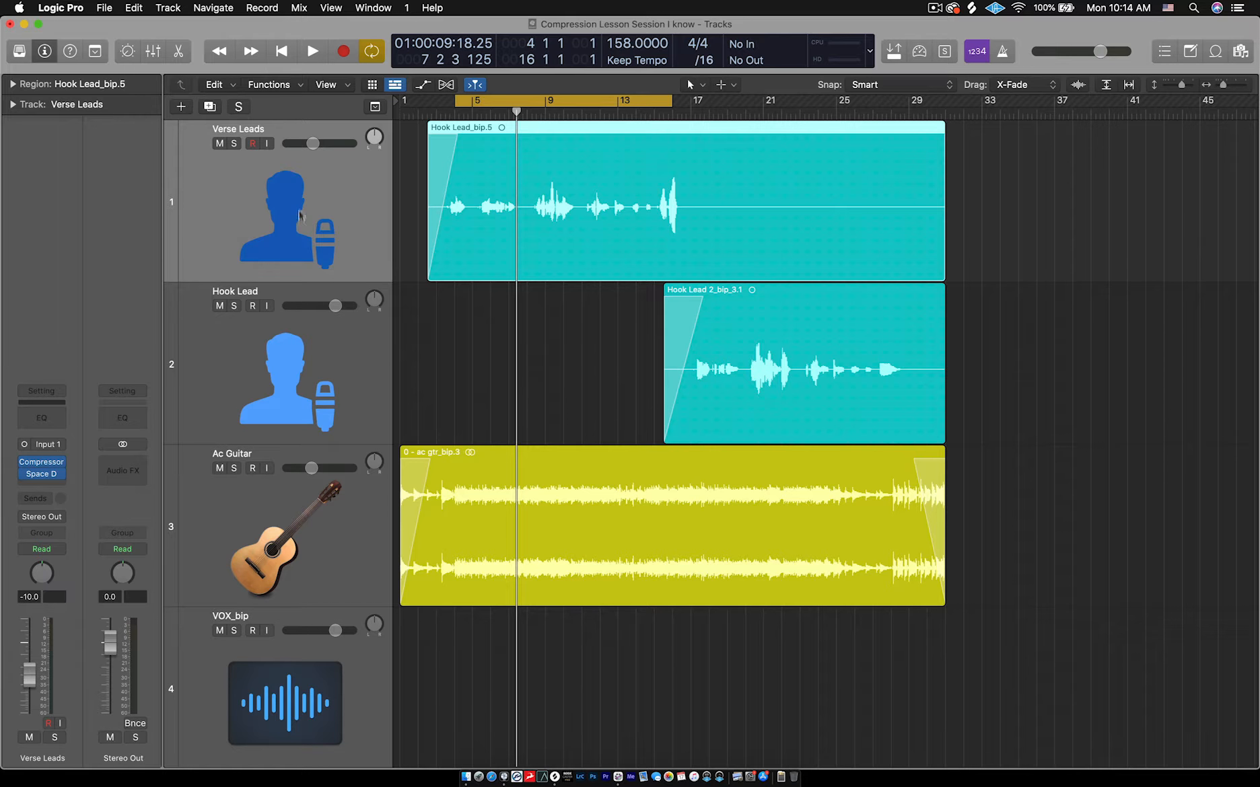
pyautogui.click(293, 351)
pyautogui.click(300, 225)
pyautogui.click(277, 348)
pyautogui.click(277, 237)
pyautogui.click(54, 464)
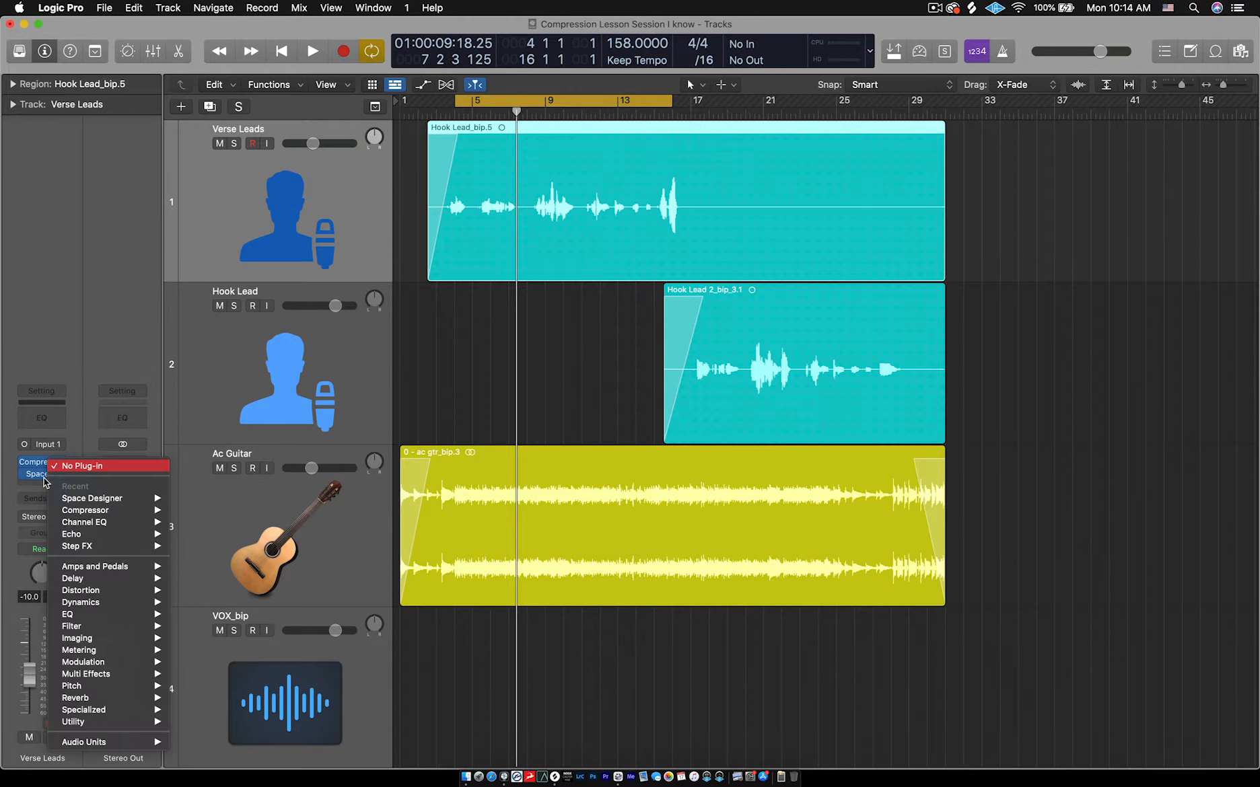
pyautogui.click(219, 394)
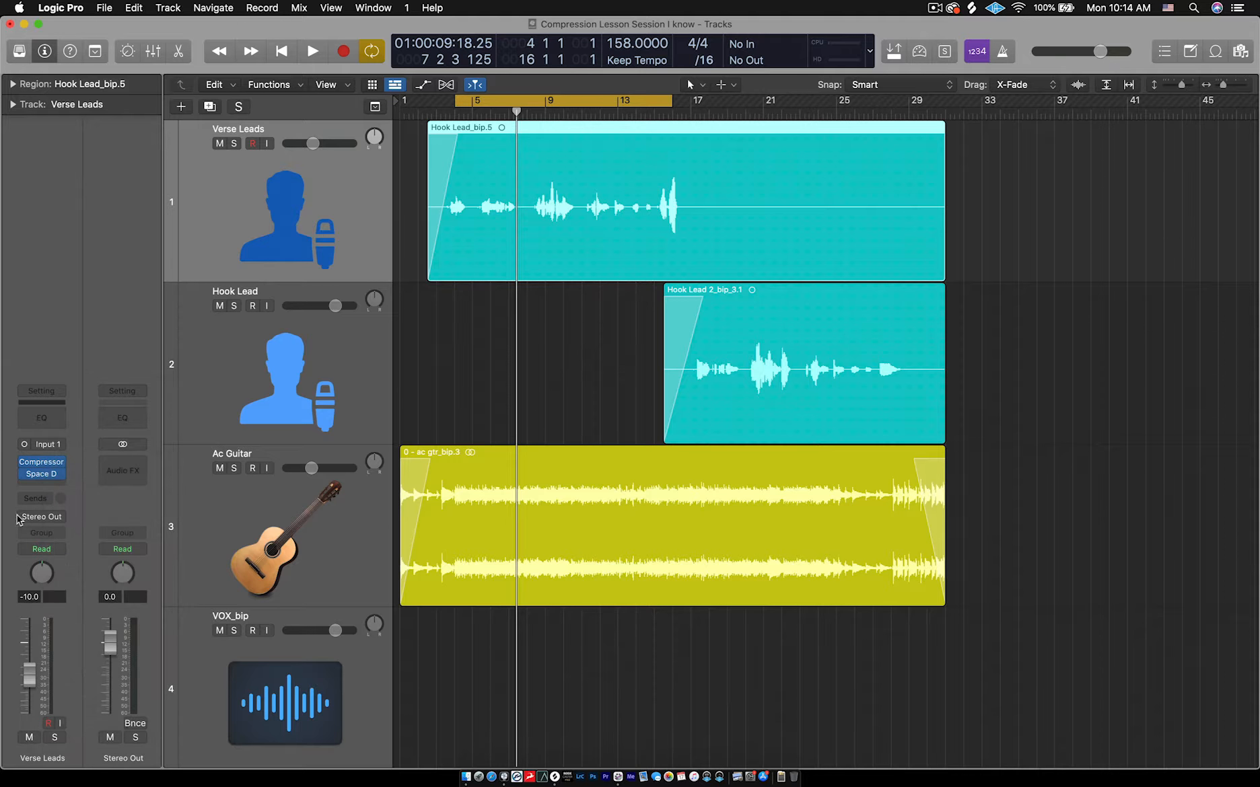
pyautogui.click(268, 374)
pyautogui.moveTo(41, 478)
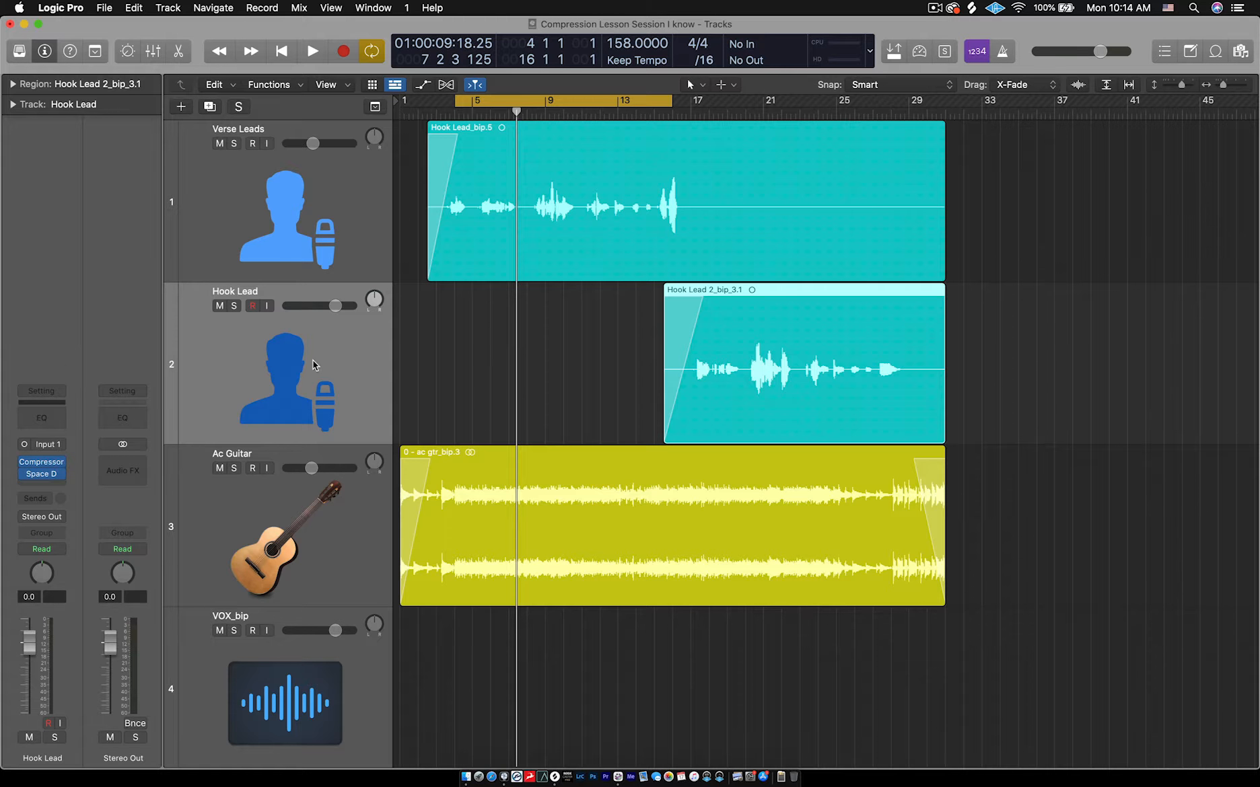
pyautogui.click(471, 346)
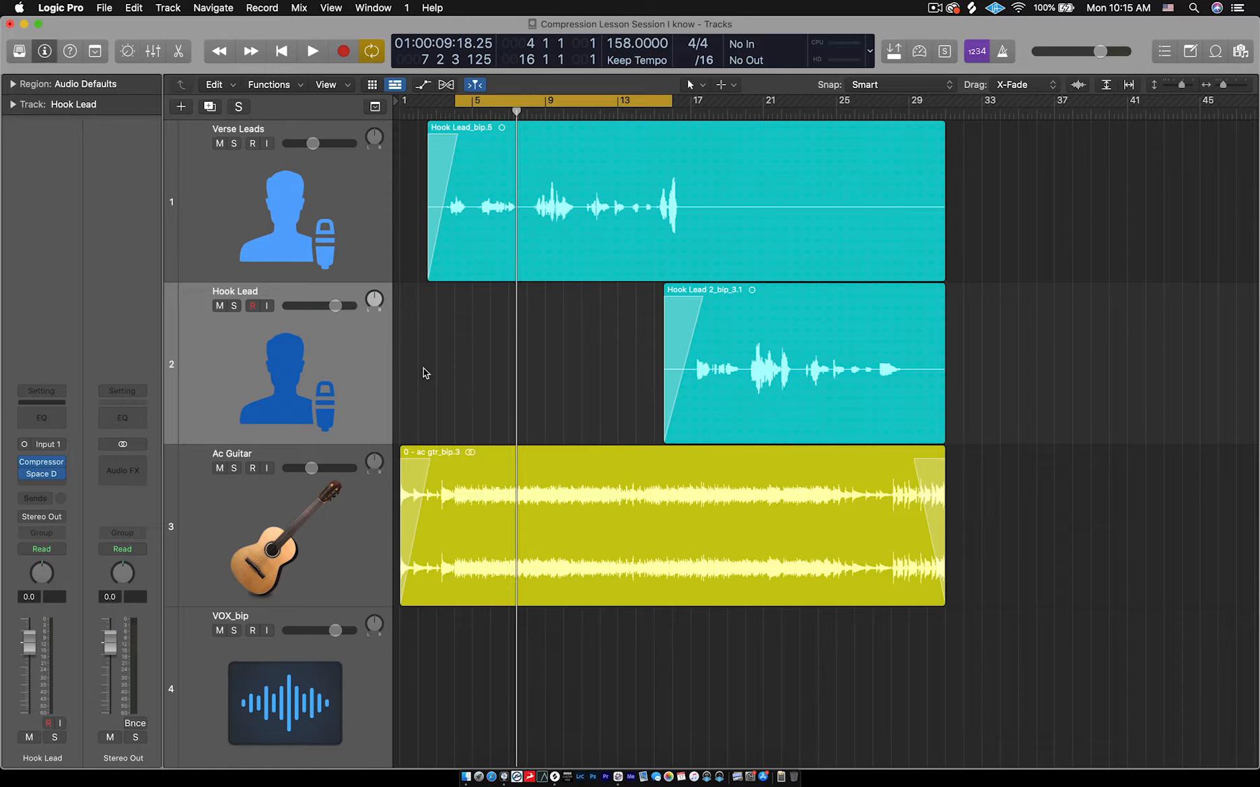
# Show the mixer and remove Space Designer from both the Verse Leads and Hook Lead channel strips
pyautogui.click(318, 367)
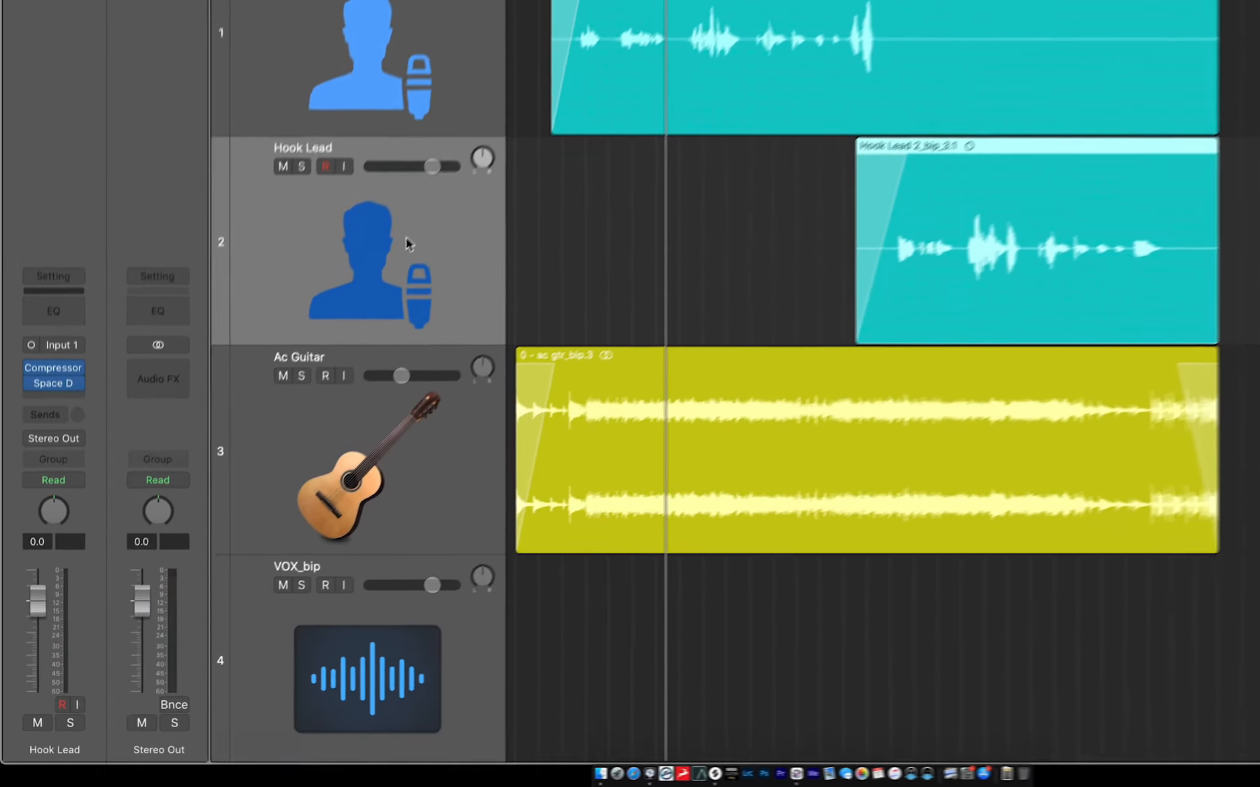
pyautogui.press('x')
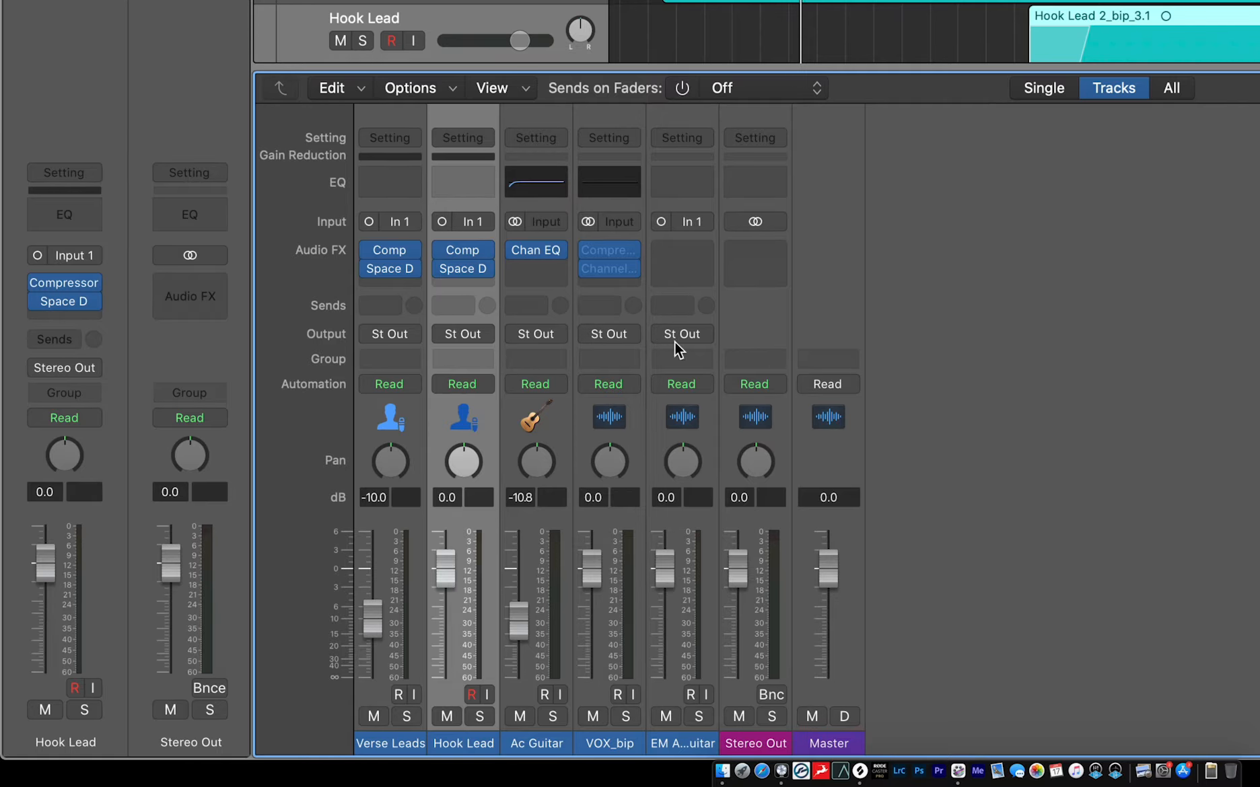
pyautogui.moveTo(414, 273)
pyautogui.click(417, 269)
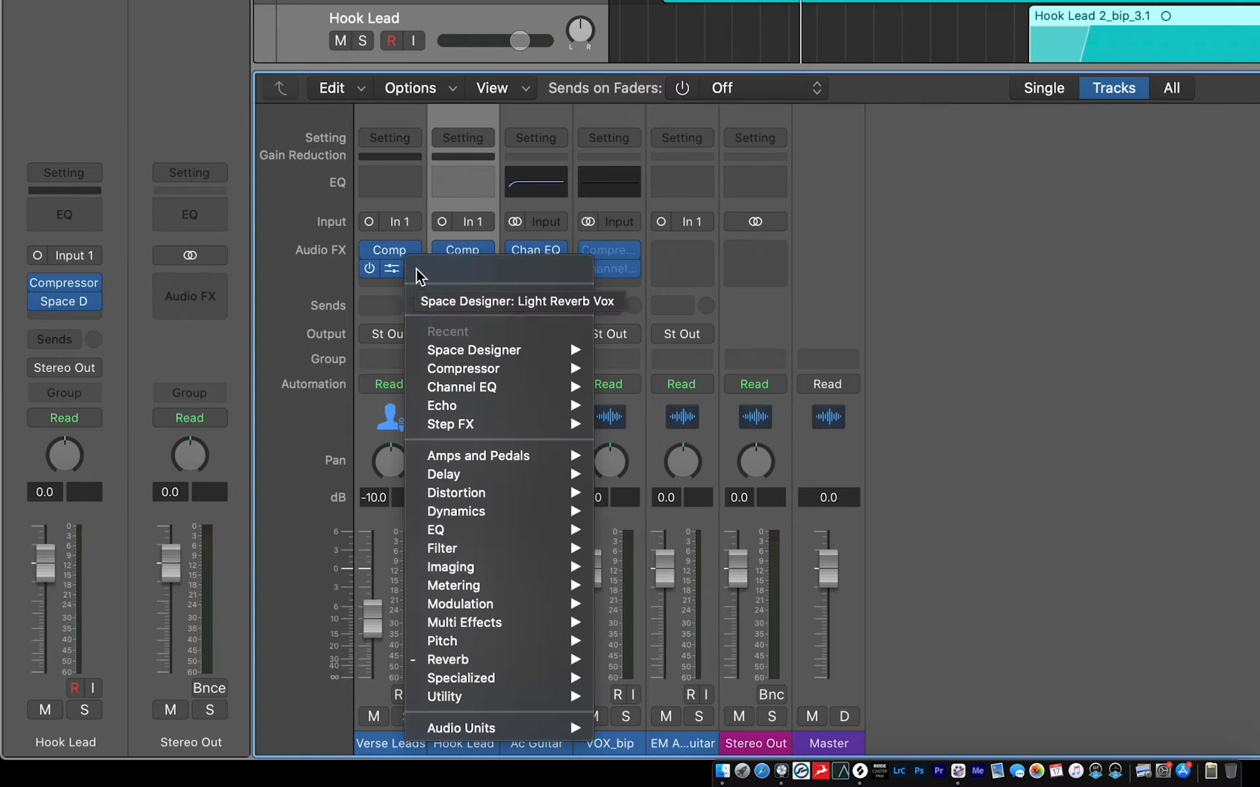
pyautogui.click(417, 302)
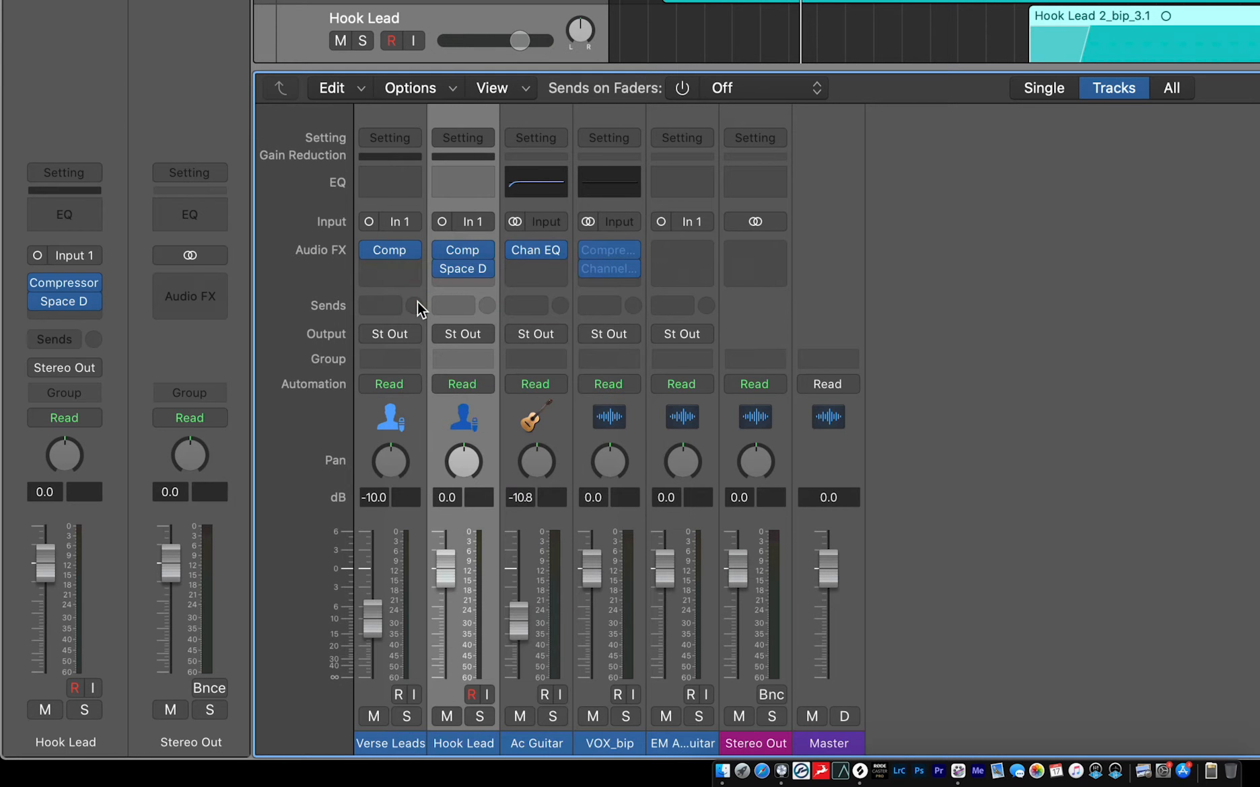
pyautogui.click(487, 272)
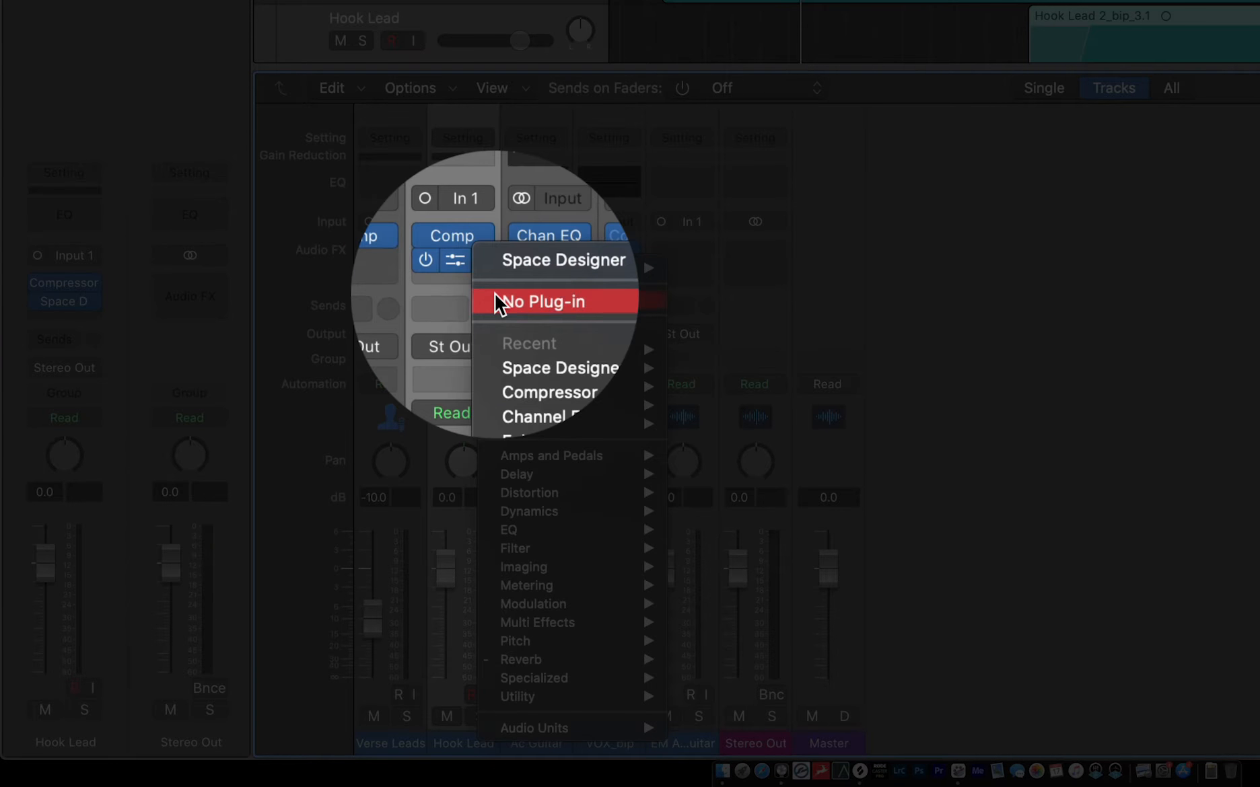
pyautogui.click(491, 290)
pyautogui.click(1010, 336)
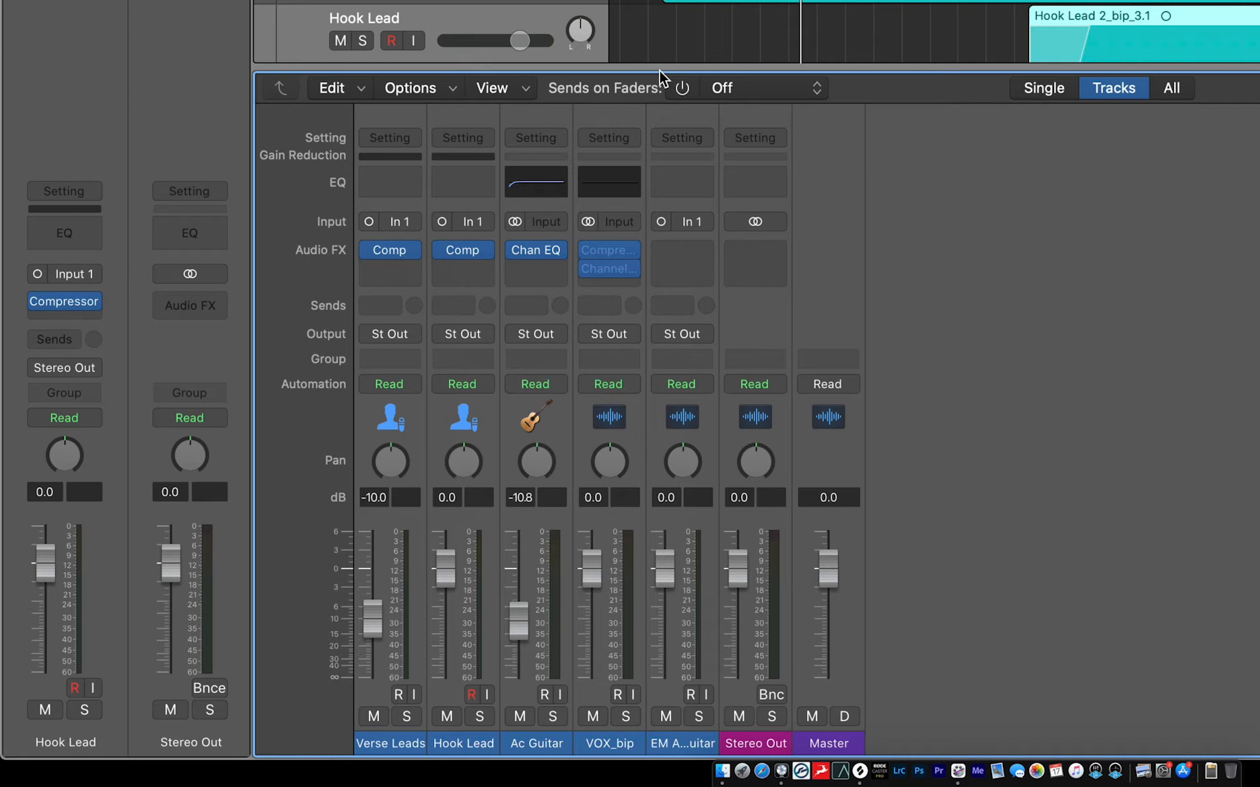
# Select the Verse Leads and Hook Lead channel strips together and color both turquoise, closing the color palette when done
pyautogui.click(392, 743)
pyautogui.click(455, 743)
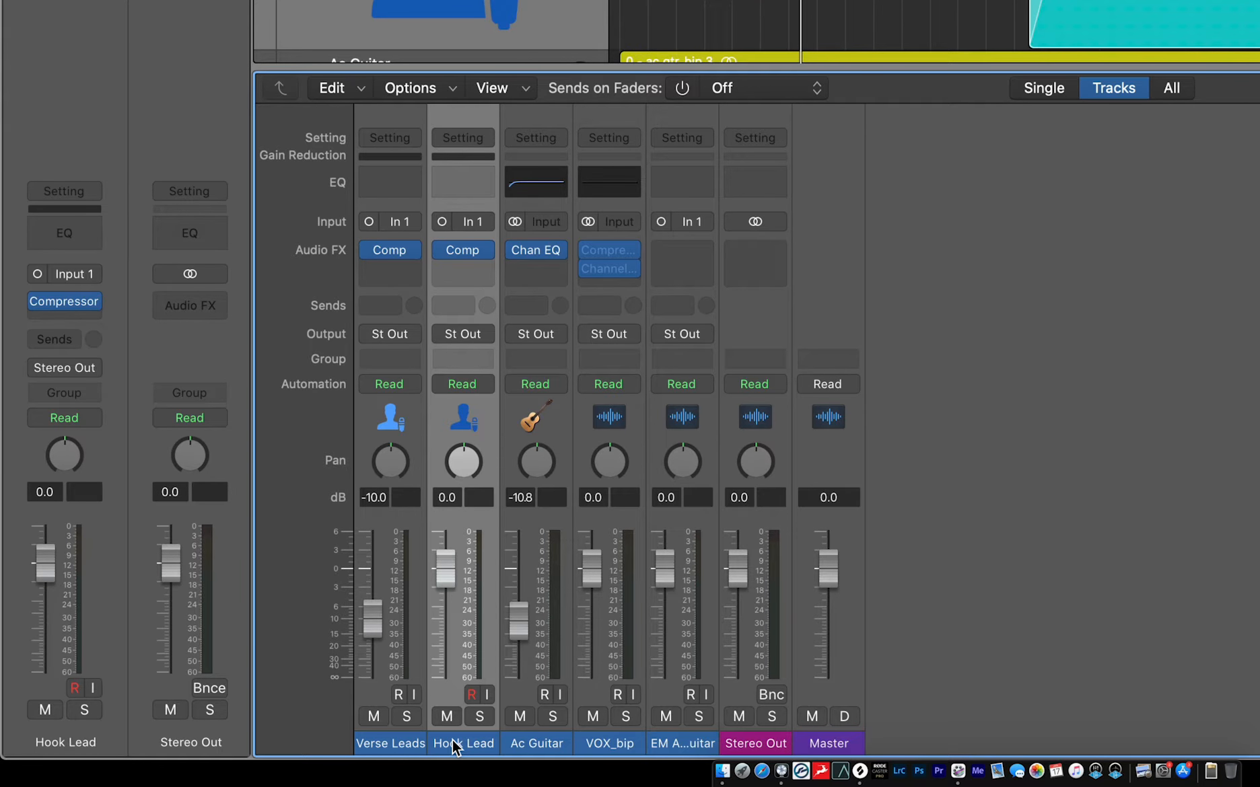
pyautogui.click(393, 736)
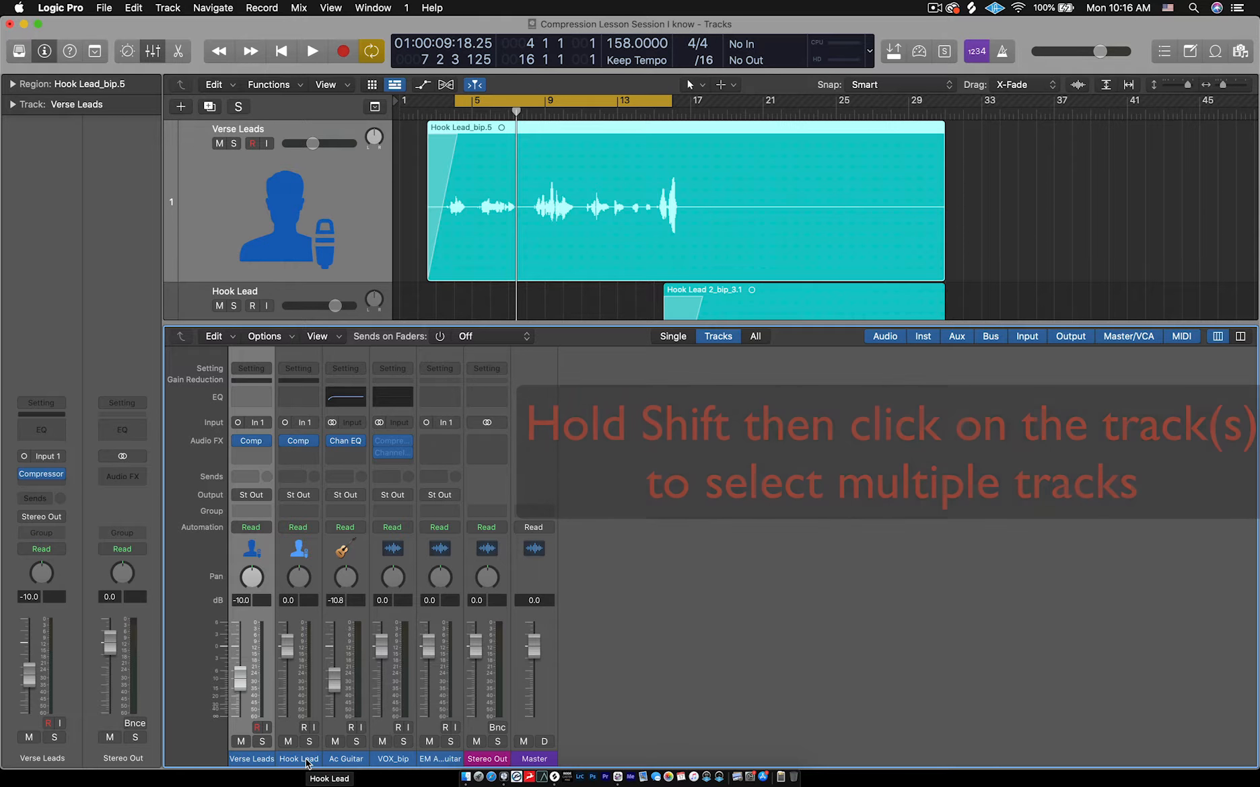
pyautogui.keyDown('shift'); pyautogui.click(306, 761); pyautogui.keyUp('shift')
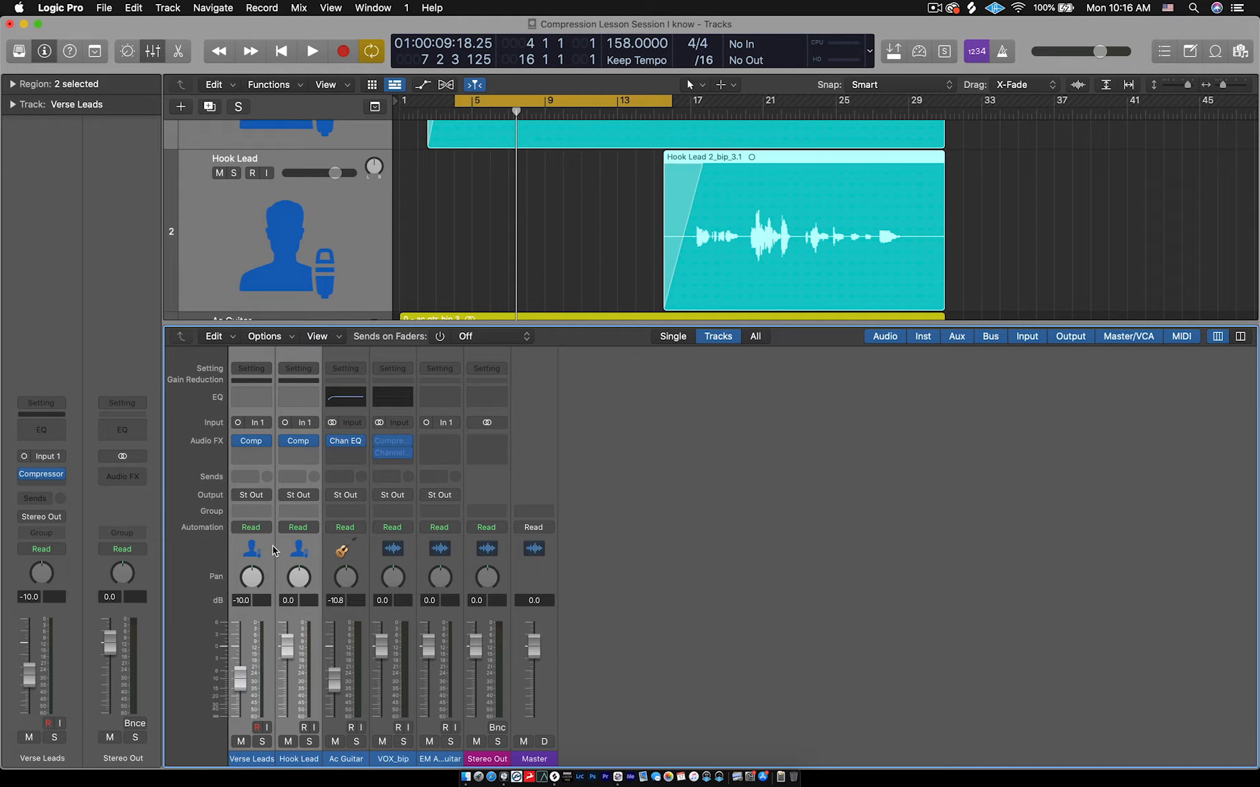
pyautogui.hotkey('alt', 'c')
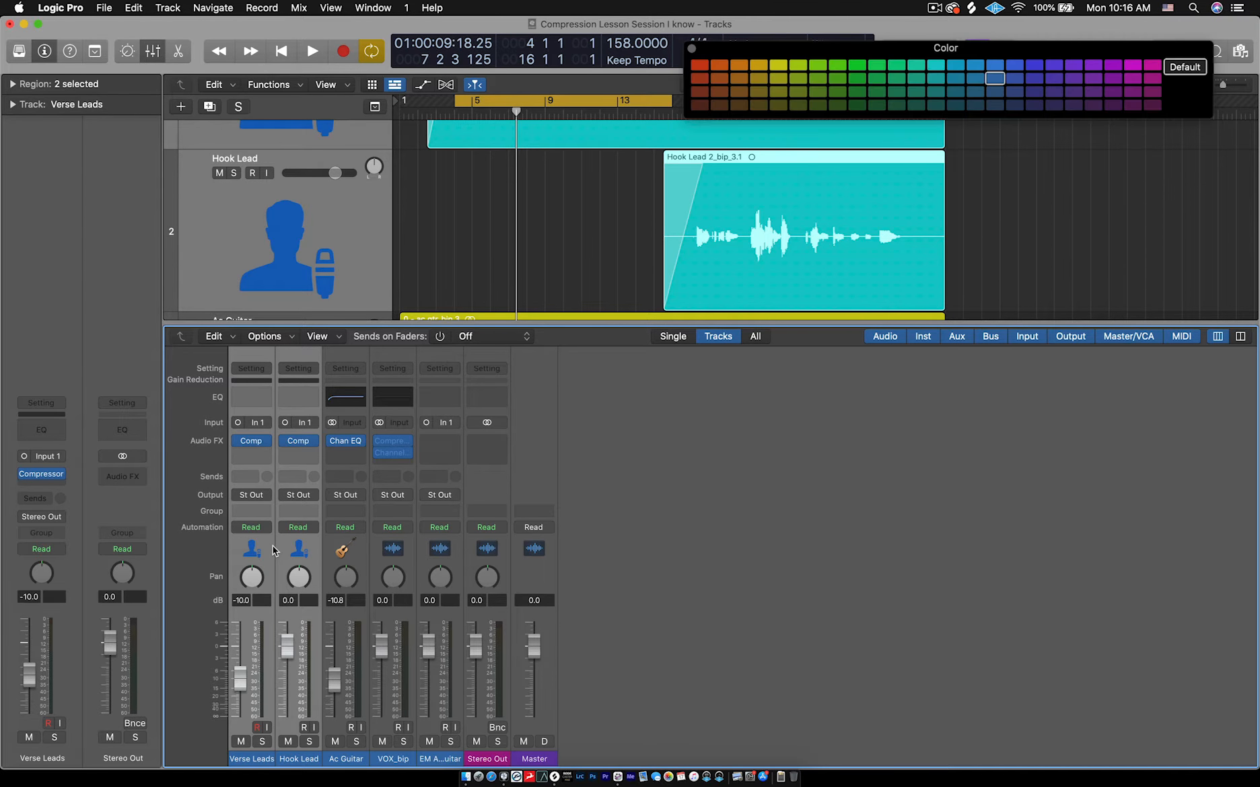
pyautogui.click(935, 66)
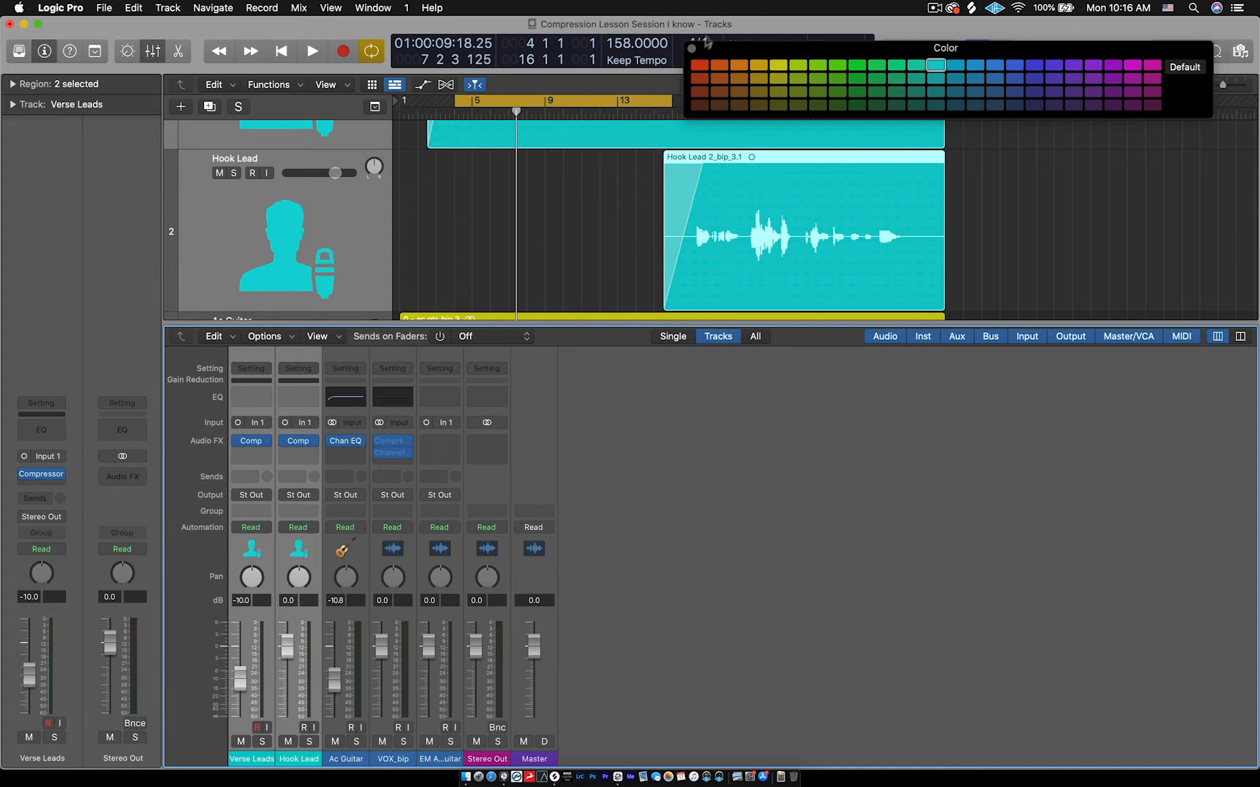
pyautogui.click(691, 48)
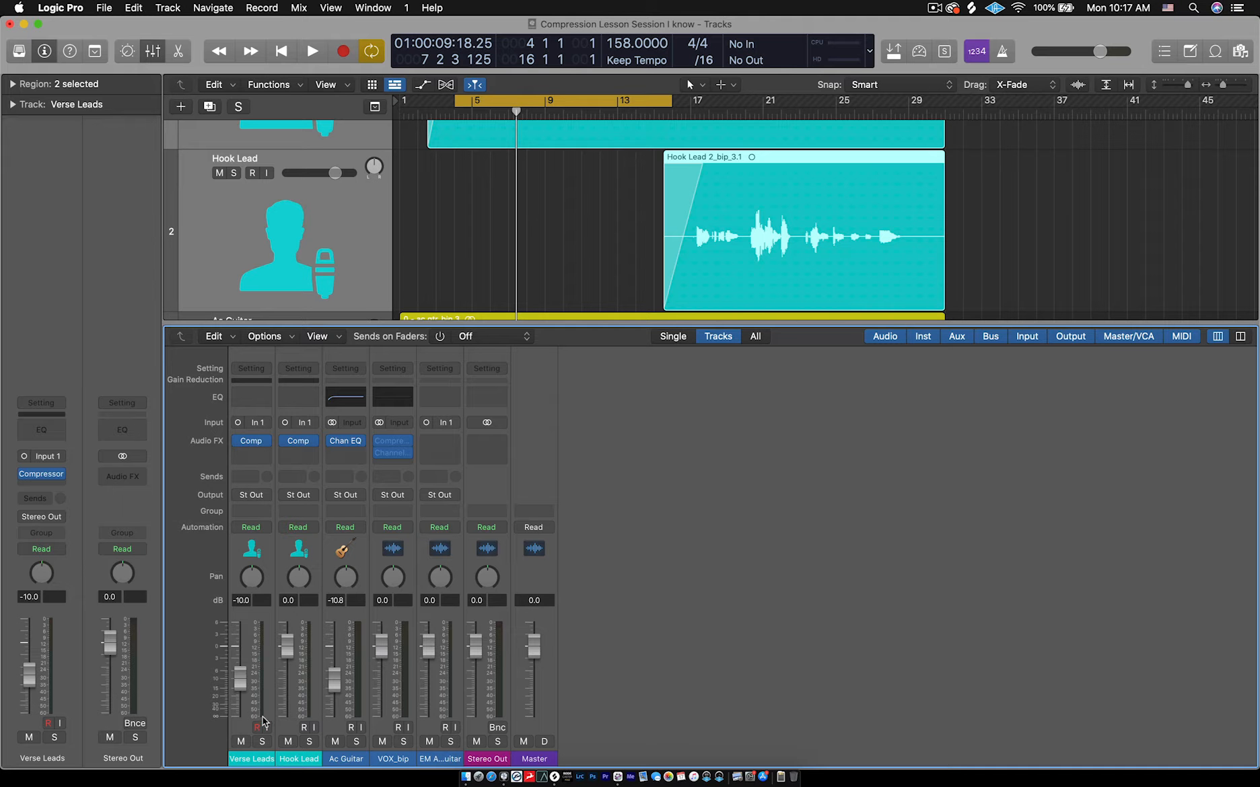
# Route the outputs of the Verse Leads and Hook Lead channel strips together to Bus 1
pyautogui.click(251, 759)
pyautogui.keyDown('shift'); pyautogui.click(296, 759); pyautogui.keyUp('shift')
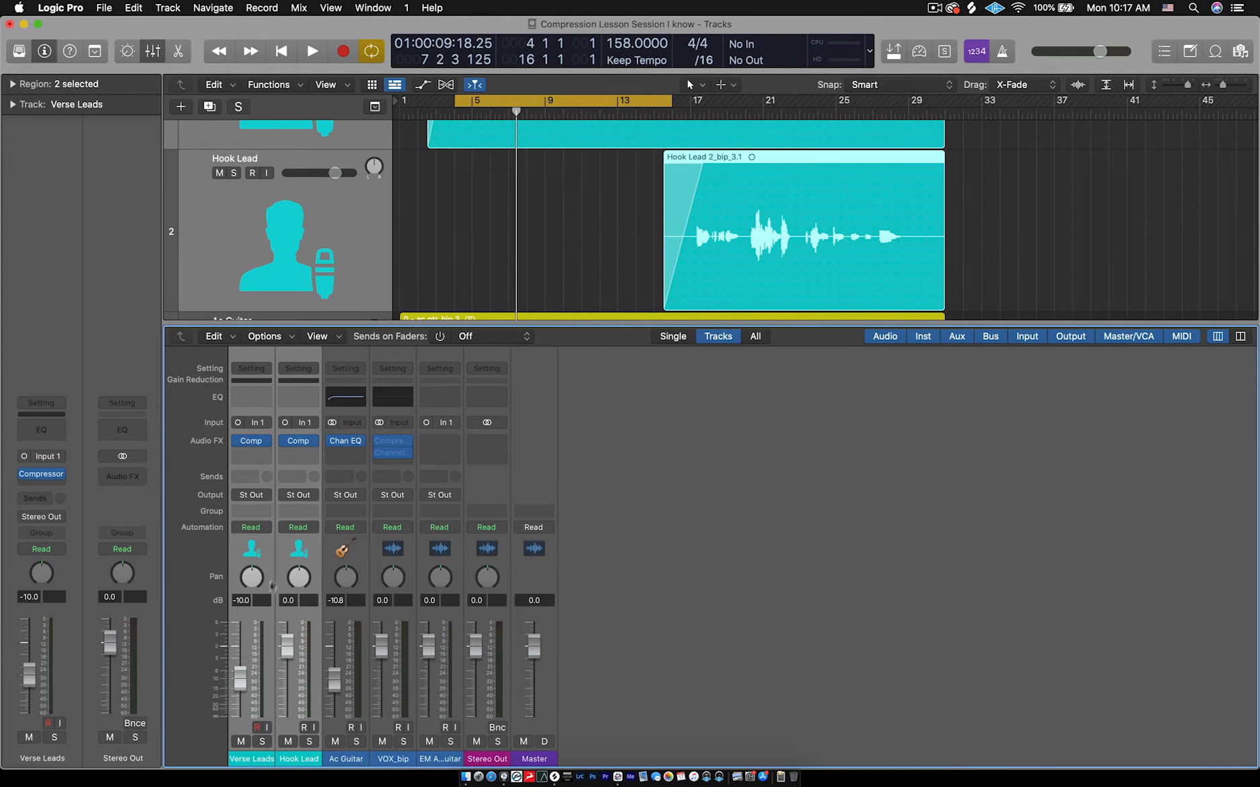
pyautogui.click(690, 543)
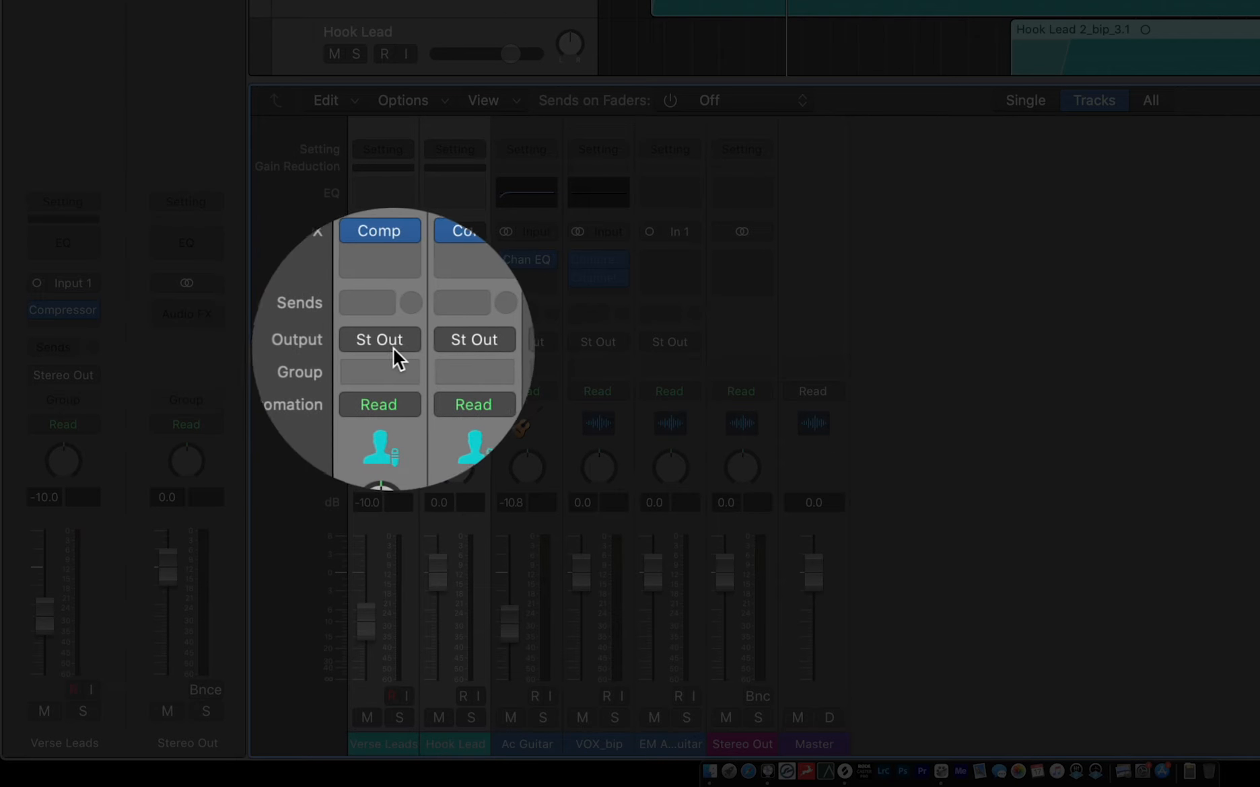
pyautogui.click(405, 345)
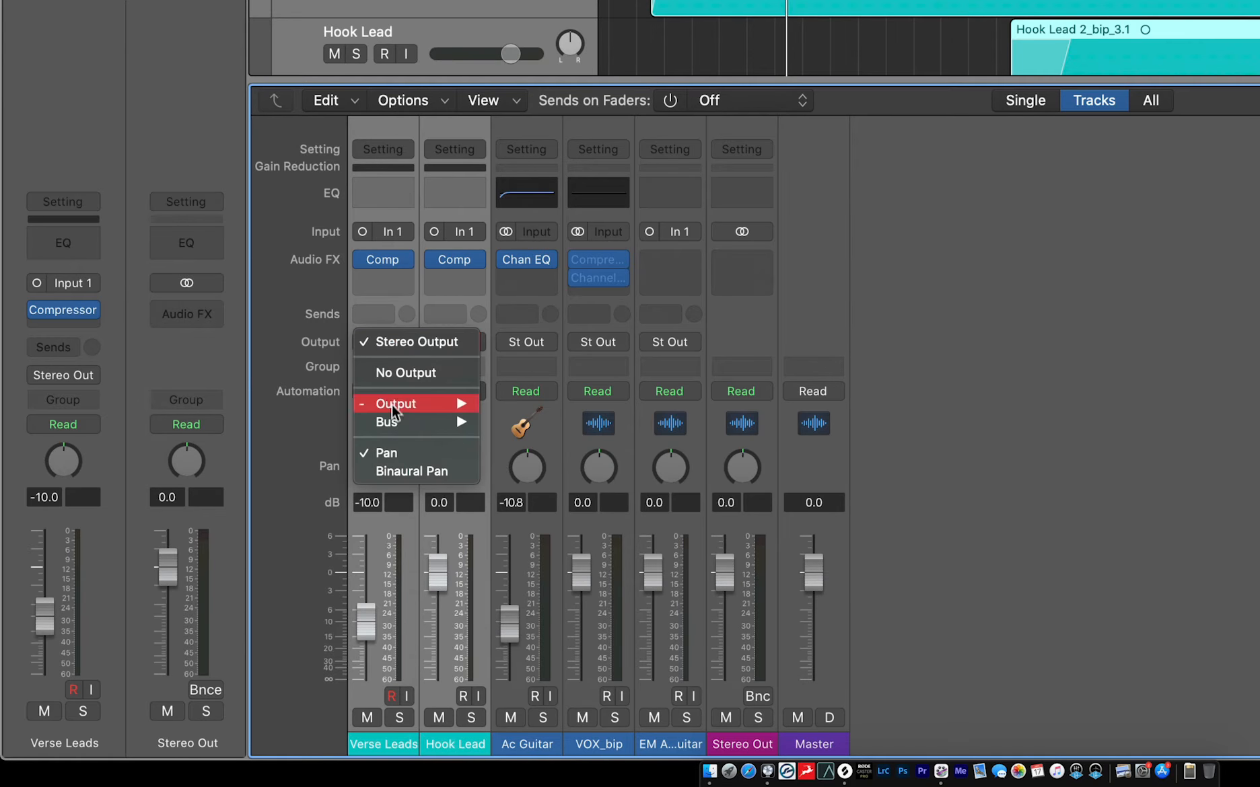
pyautogui.moveTo(389, 424)
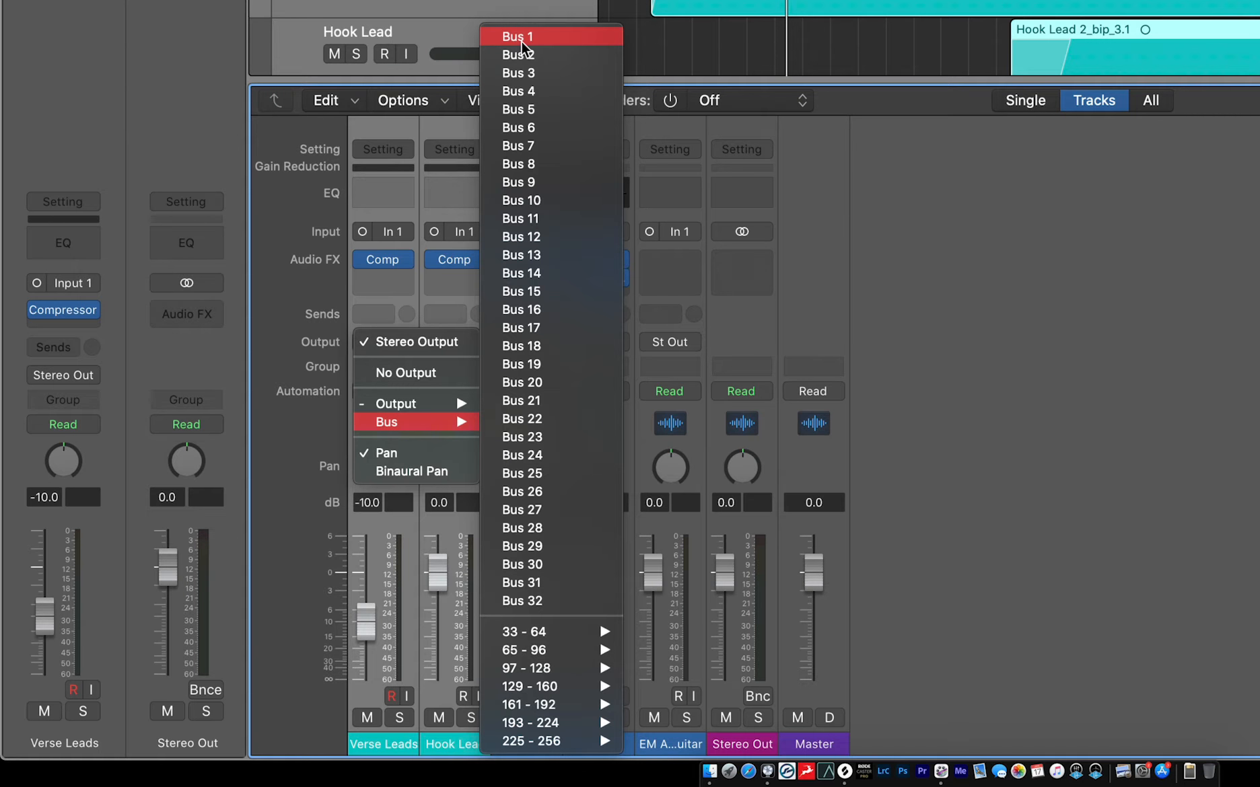
pyautogui.click(521, 41)
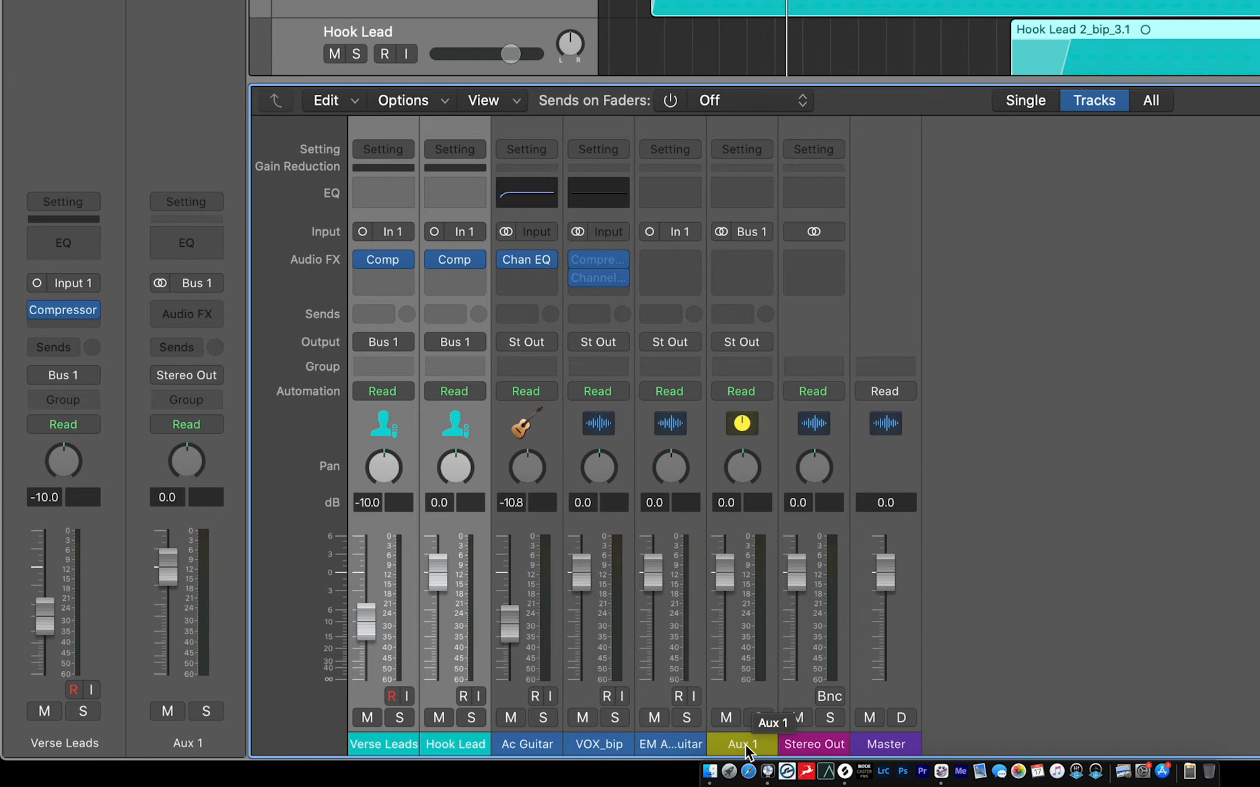
# Rename the Aux 1 channel strip as Lead Voxs
pyautogui.doubleClick(745, 744)
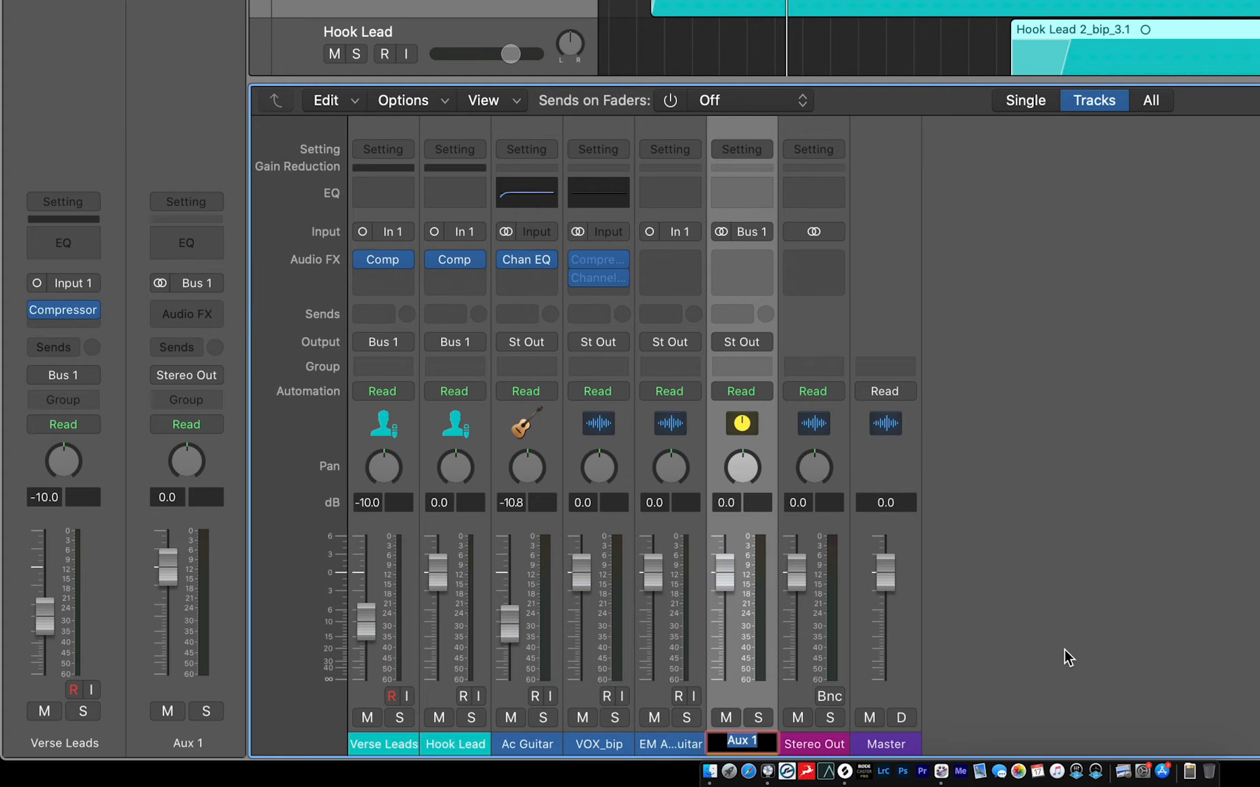
pyautogui.write('Lead Voxs')
pyautogui.press('Return')
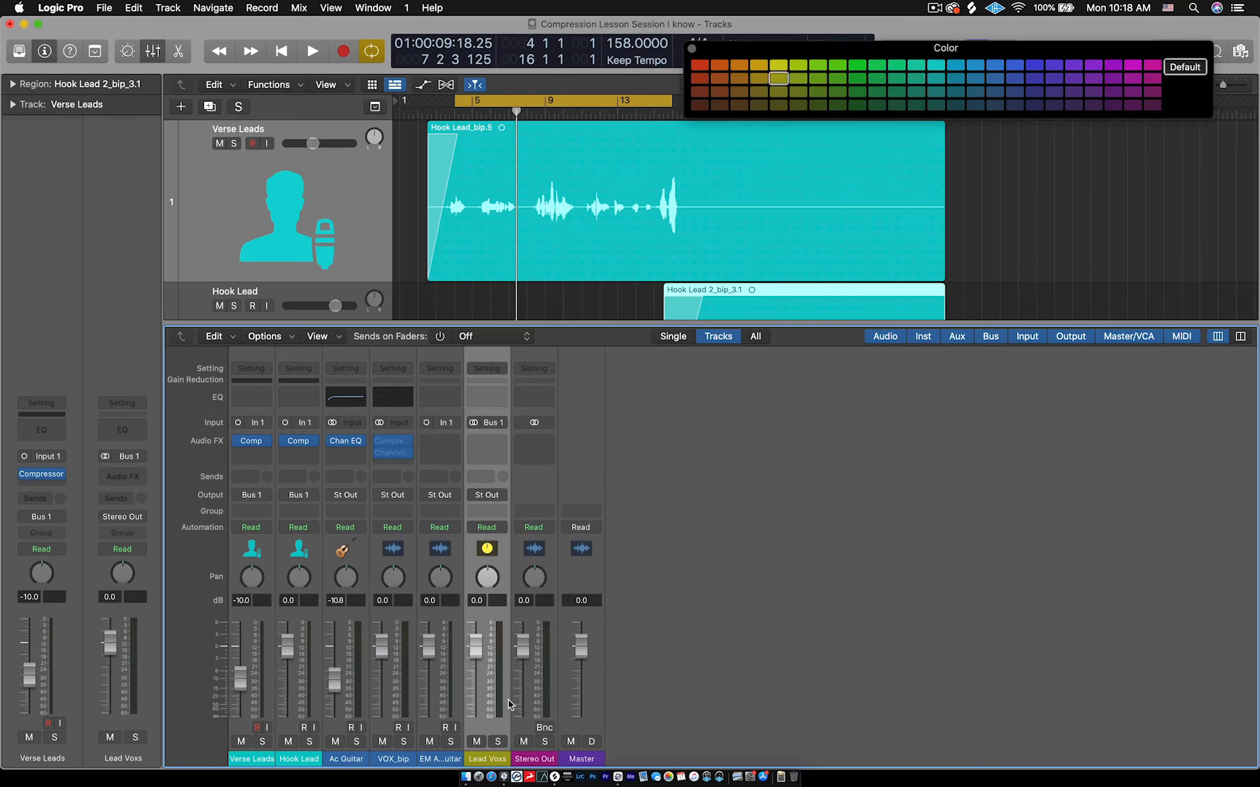
# Color the Lead Voxs channel strip the same turquoise as the Hook Lead track and close the color palette
pyautogui.click(292, 752)
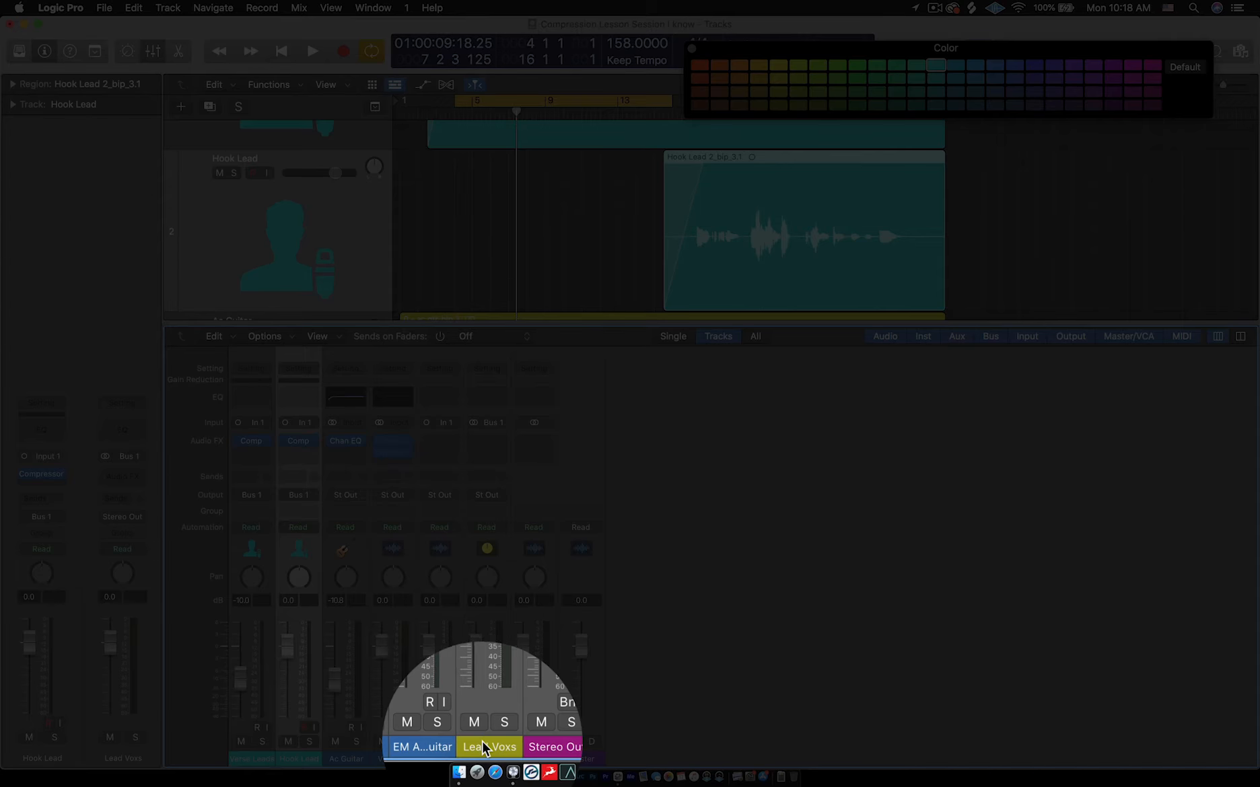
pyautogui.click(484, 747)
pyautogui.click(934, 93)
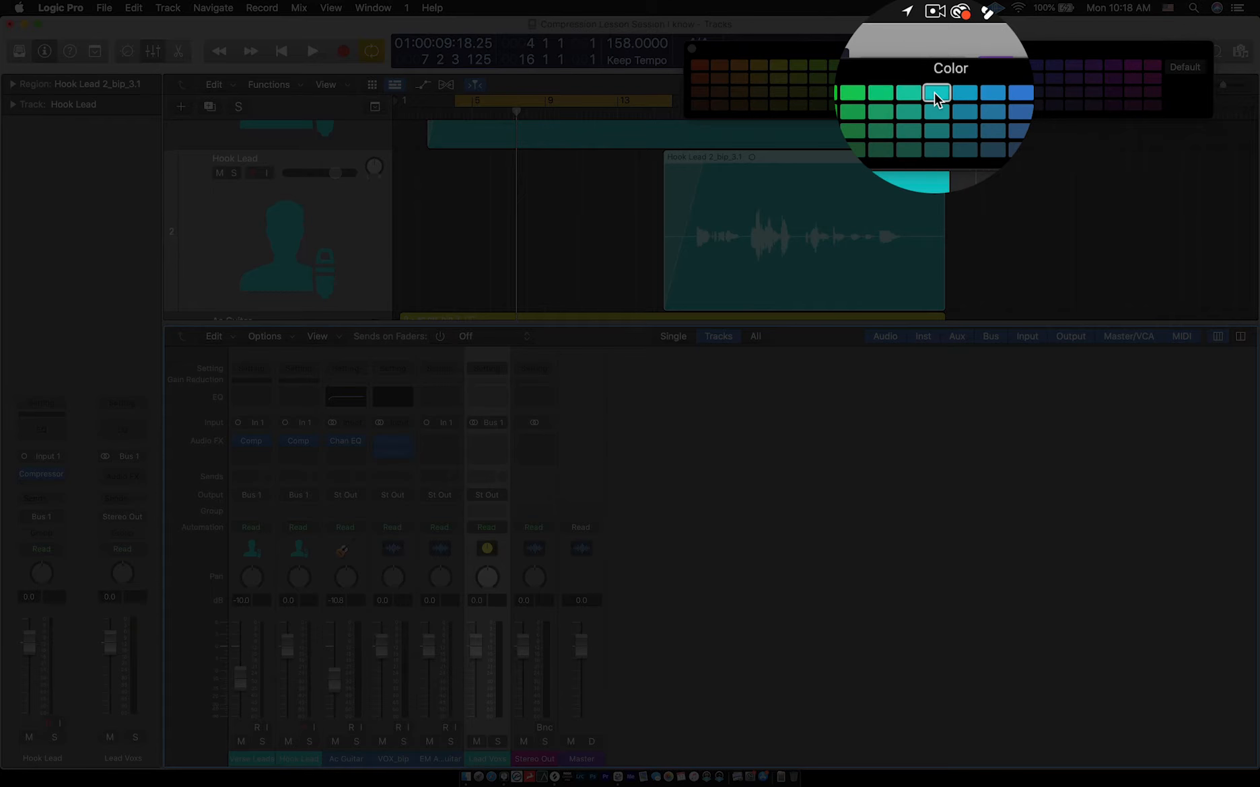
pyautogui.click(692, 48)
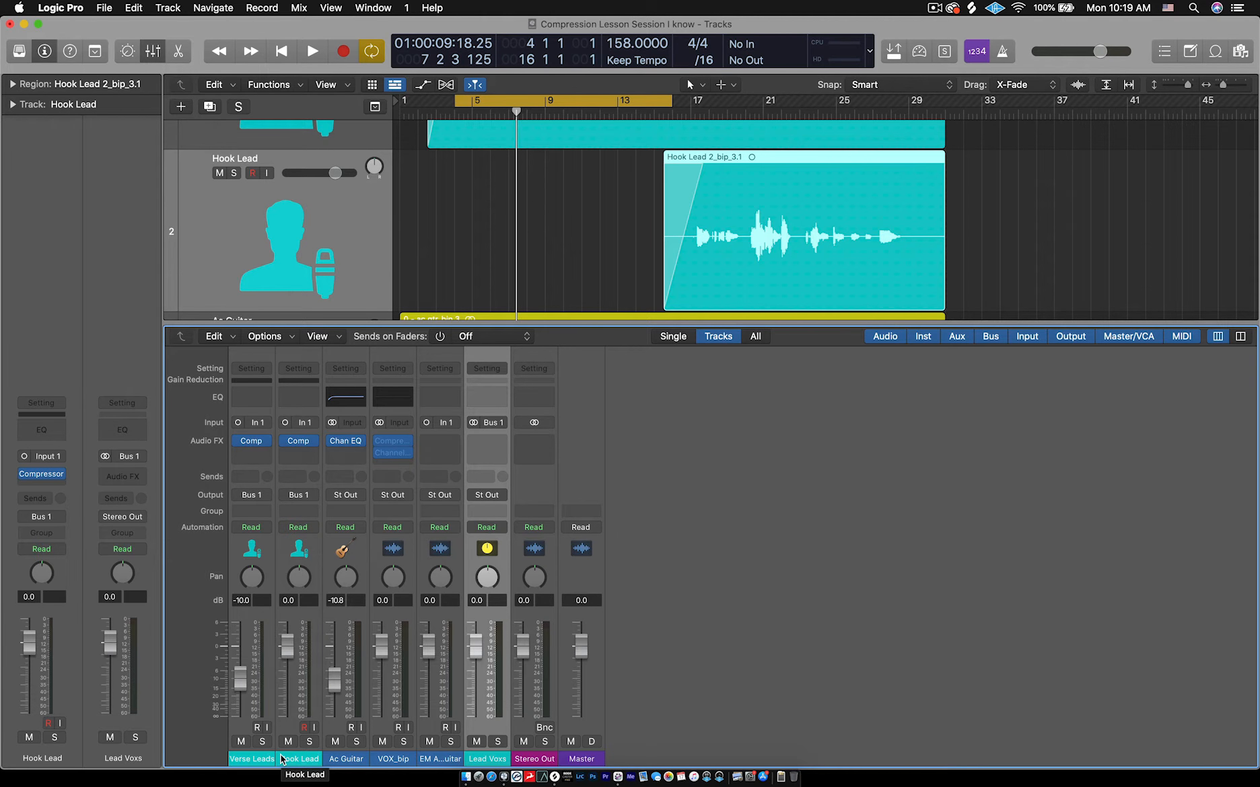
# Play the song briefly and check the signal passing from the Verse Leads track into the Lead Voxs channel strip
pyautogui.scroll(3, 565, 227)
pyautogui.scroll(-1, 565, 226)
pyautogui.press('space')
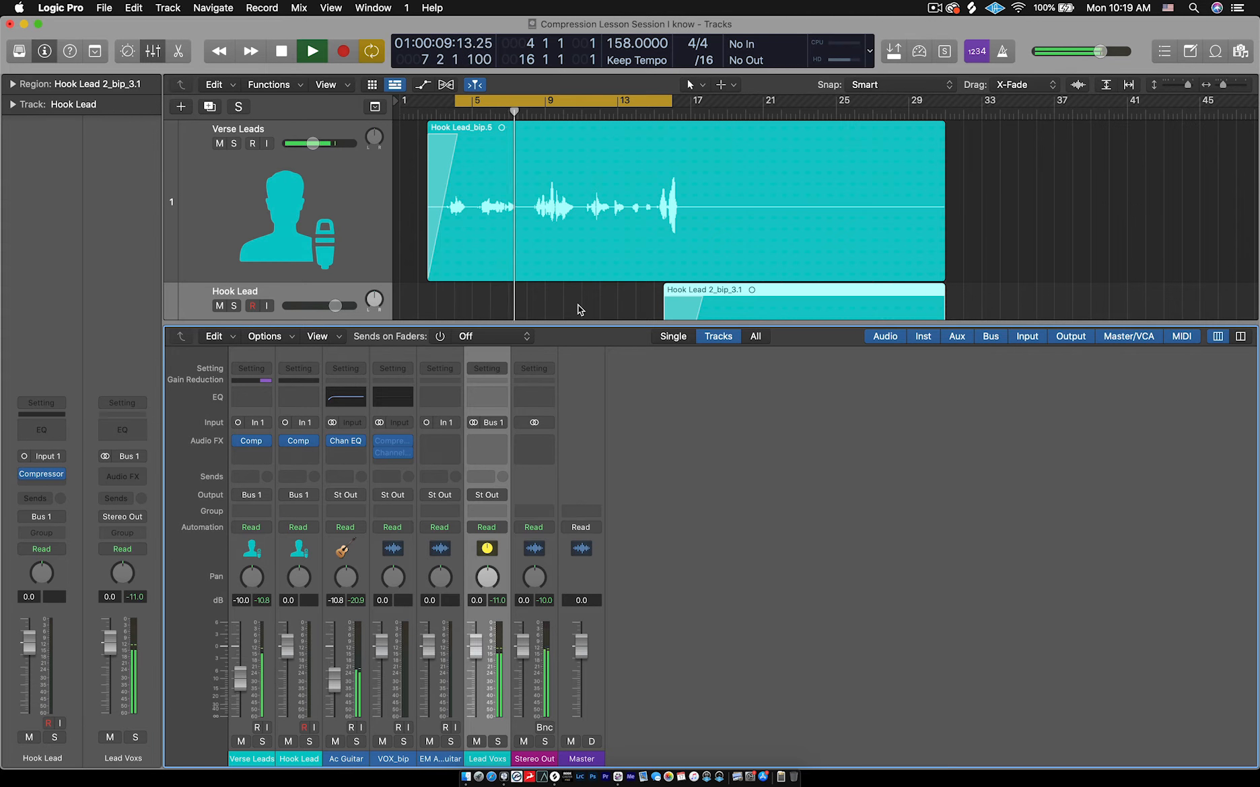
pyautogui.press('space')
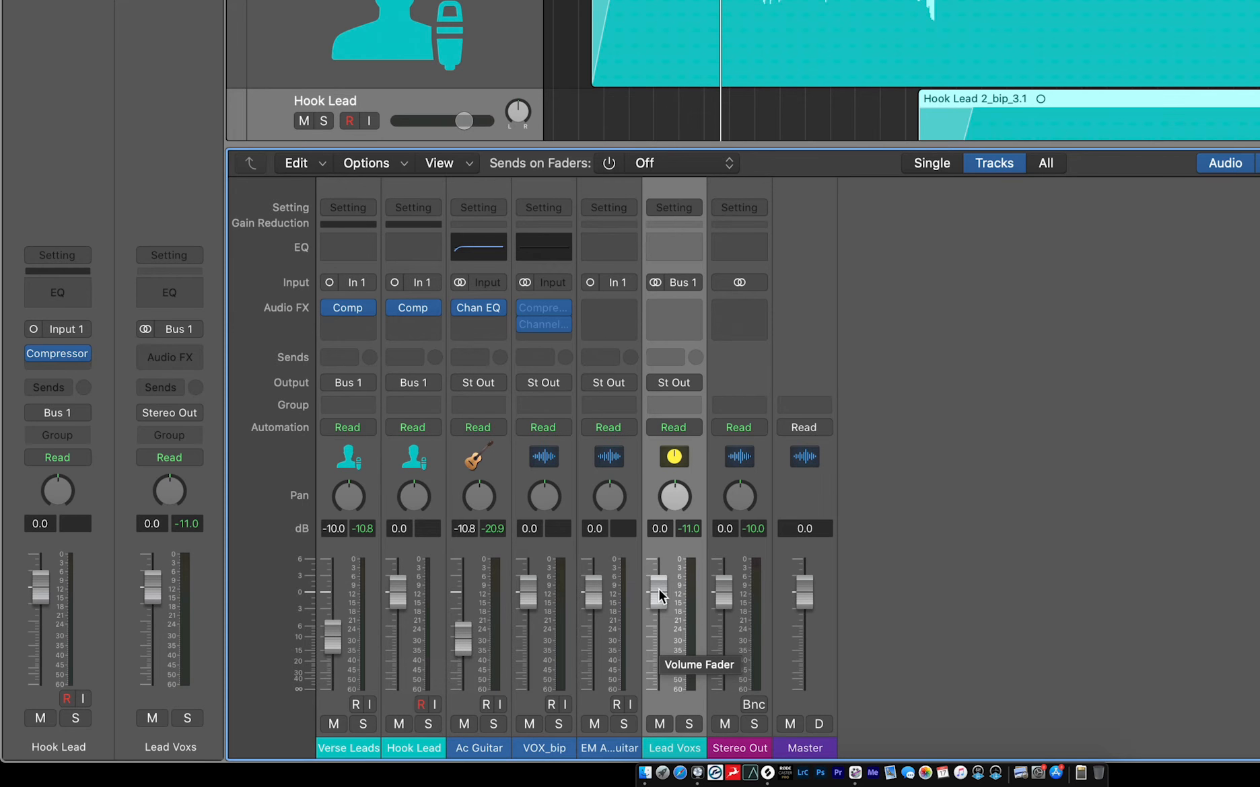
# Pull the Lead Voxs volume fader all the way down and return it to 0.0 dB
pyautogui.moveTo(660, 593); pyautogui.dragTo(676, 603)
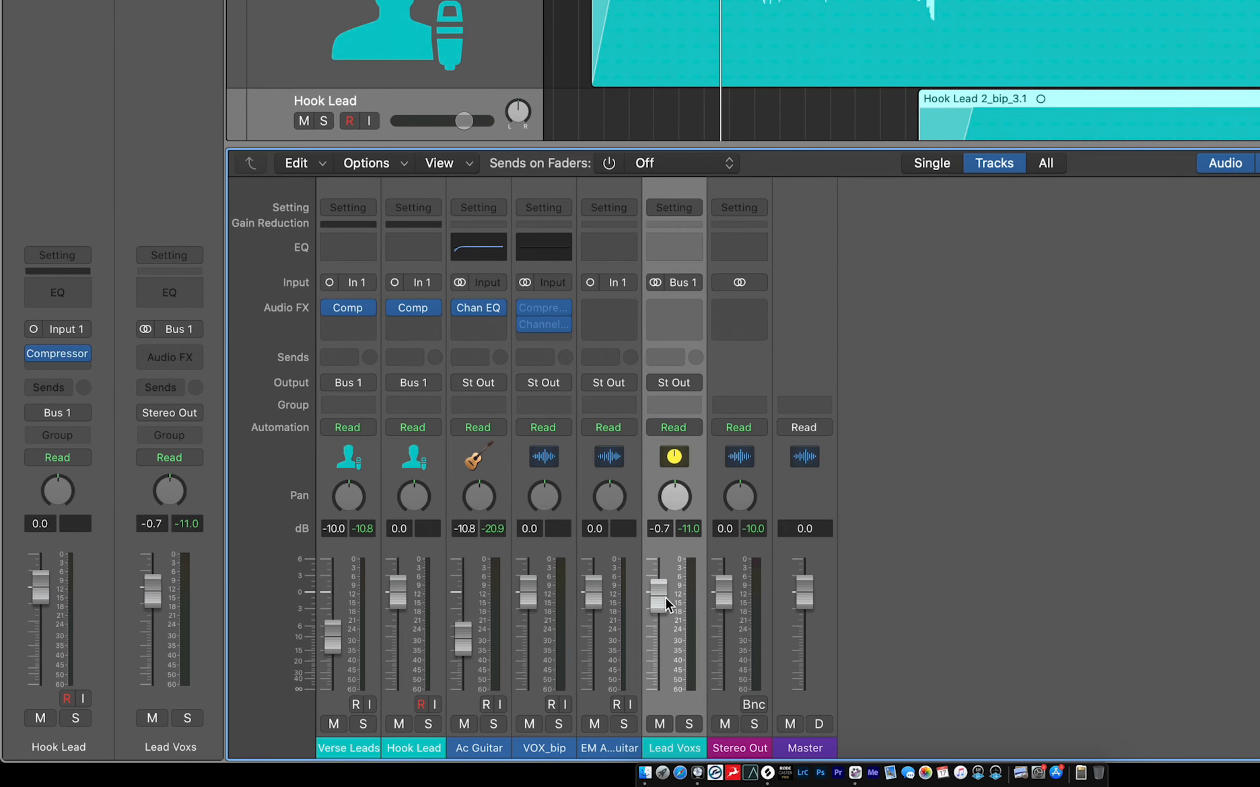
pyautogui.moveTo(660, 604); pyautogui.dragTo(662, 782)
pyautogui.moveTo(659, 690); pyautogui.dragTo(658, 592)
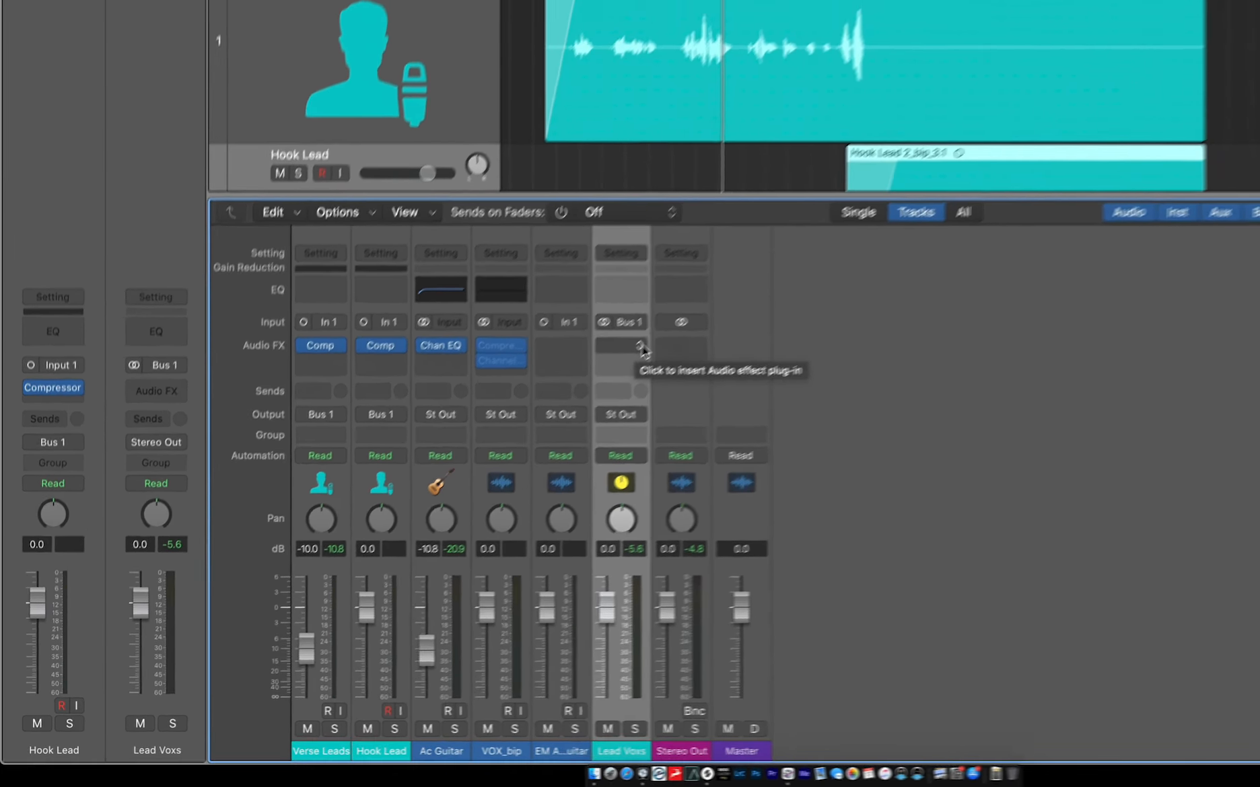
# Insert a stereo Space Designer reverb on the Lead Voxs channel strip
pyautogui.click(695, 309)
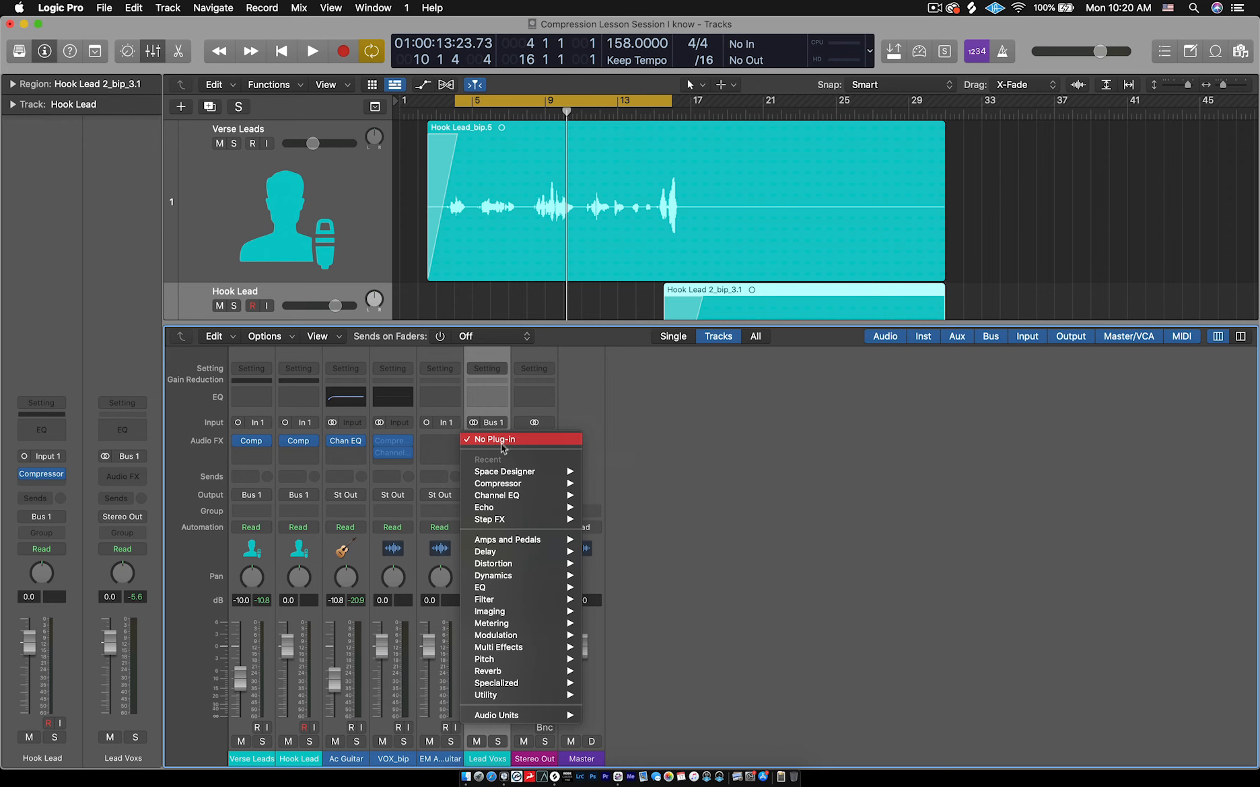
pyautogui.moveTo(486, 473)
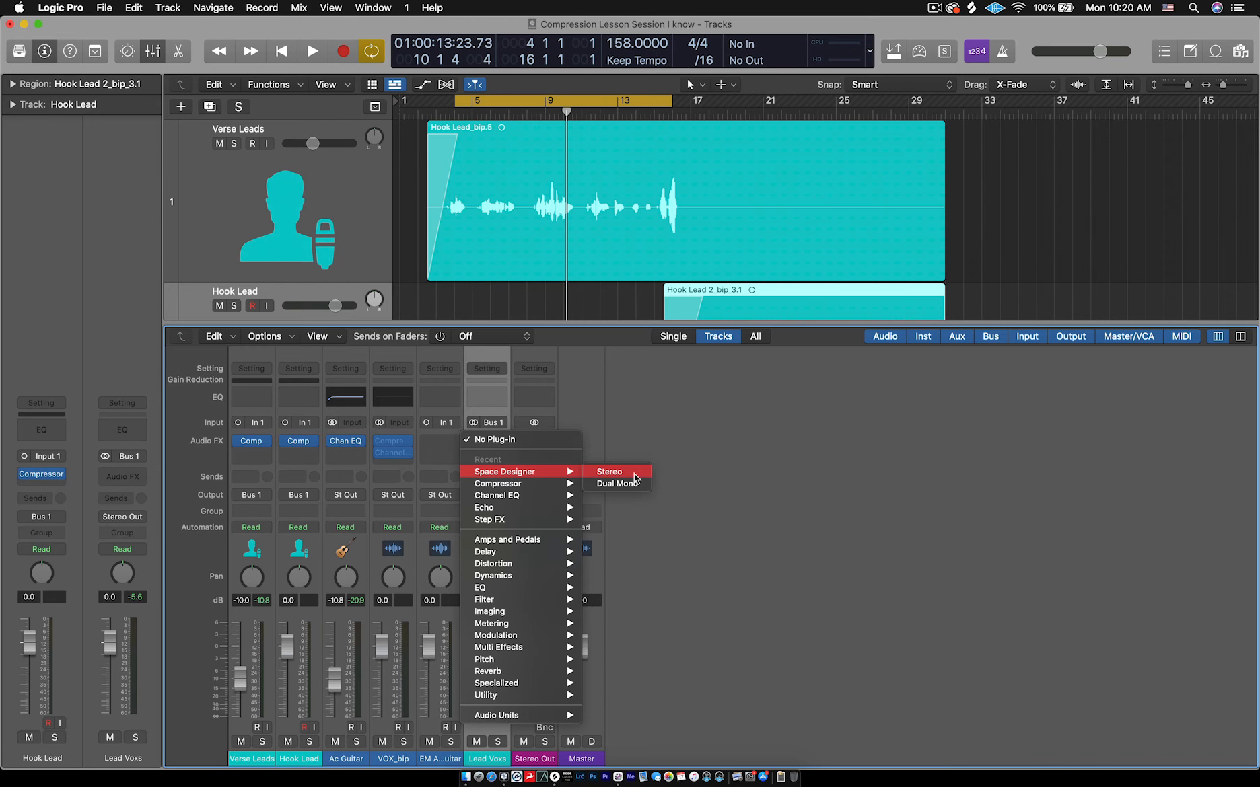
pyautogui.click(634, 473)
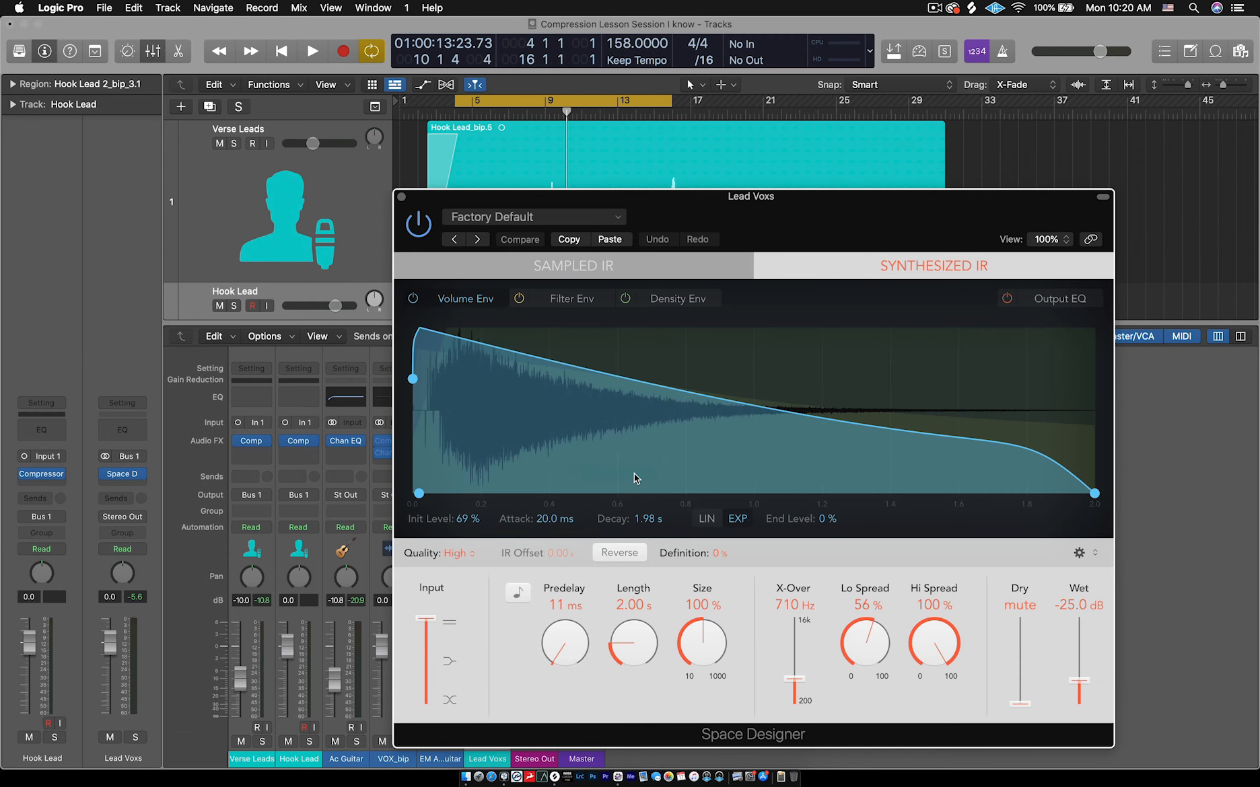
# Load the Light Reverb Vox preset in Space Designer and close the plug-in window
pyautogui.moveTo(672, 202); pyautogui.dragTo(524, 101)
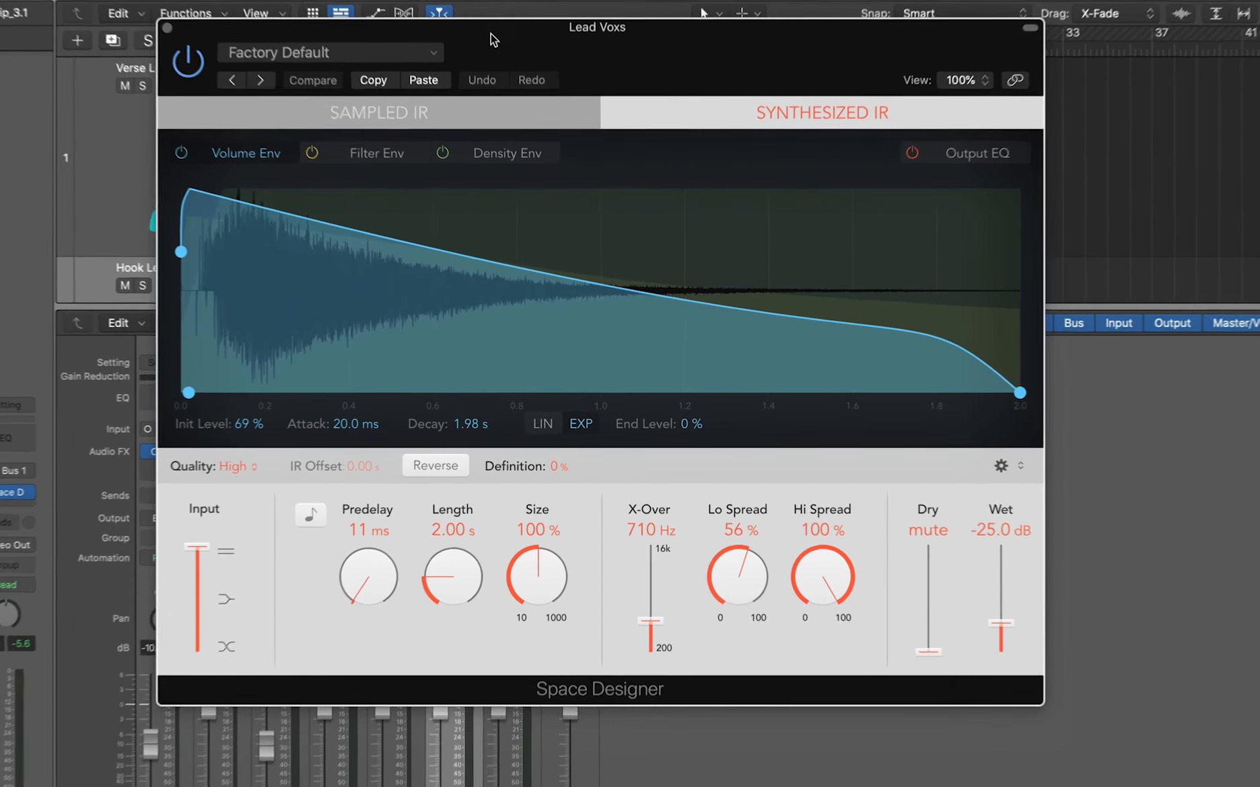
pyautogui.click(372, 46)
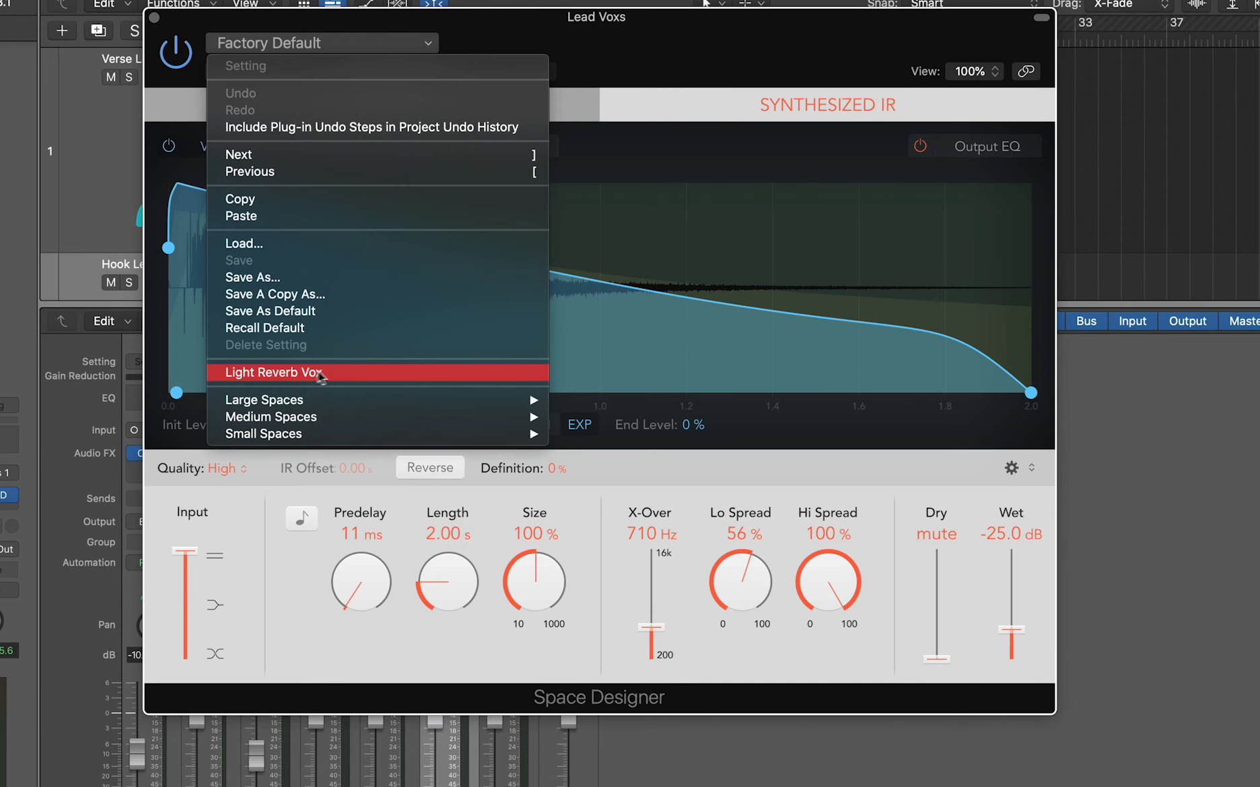
pyautogui.click(332, 372)
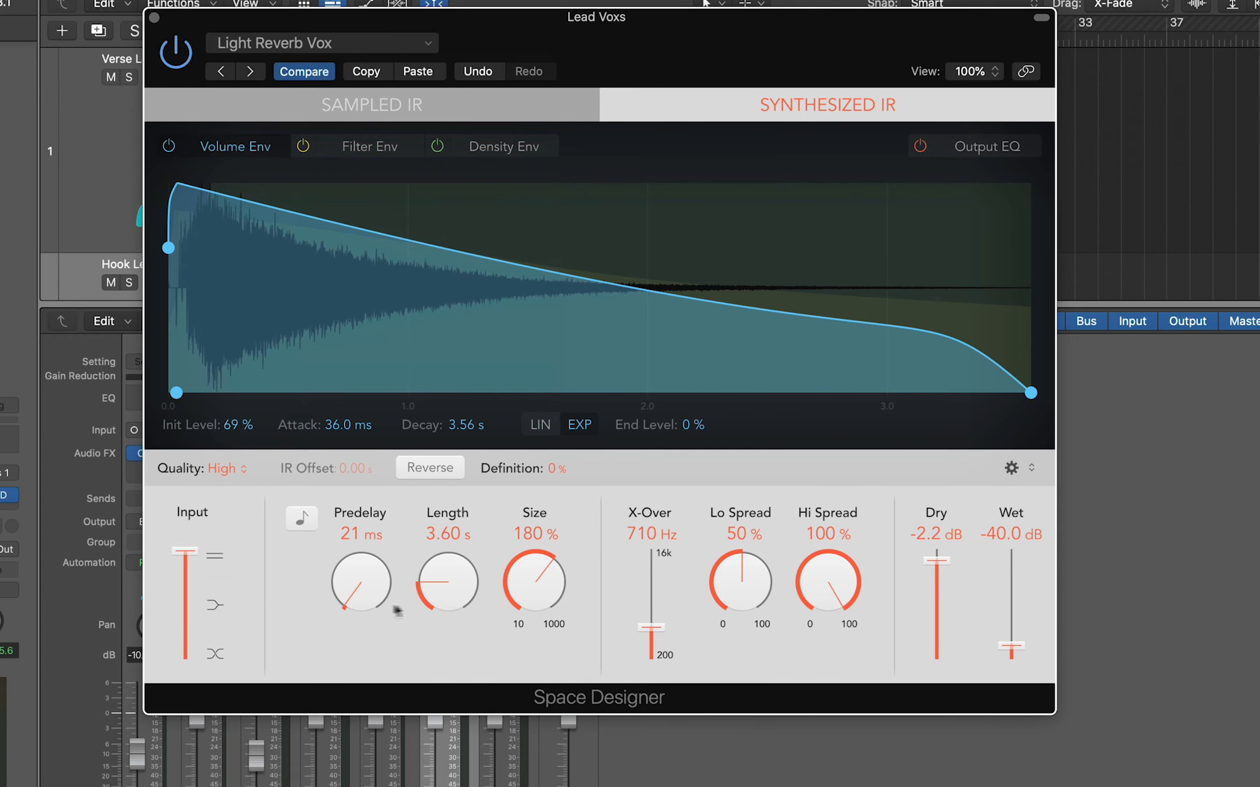
pyautogui.click(154, 17)
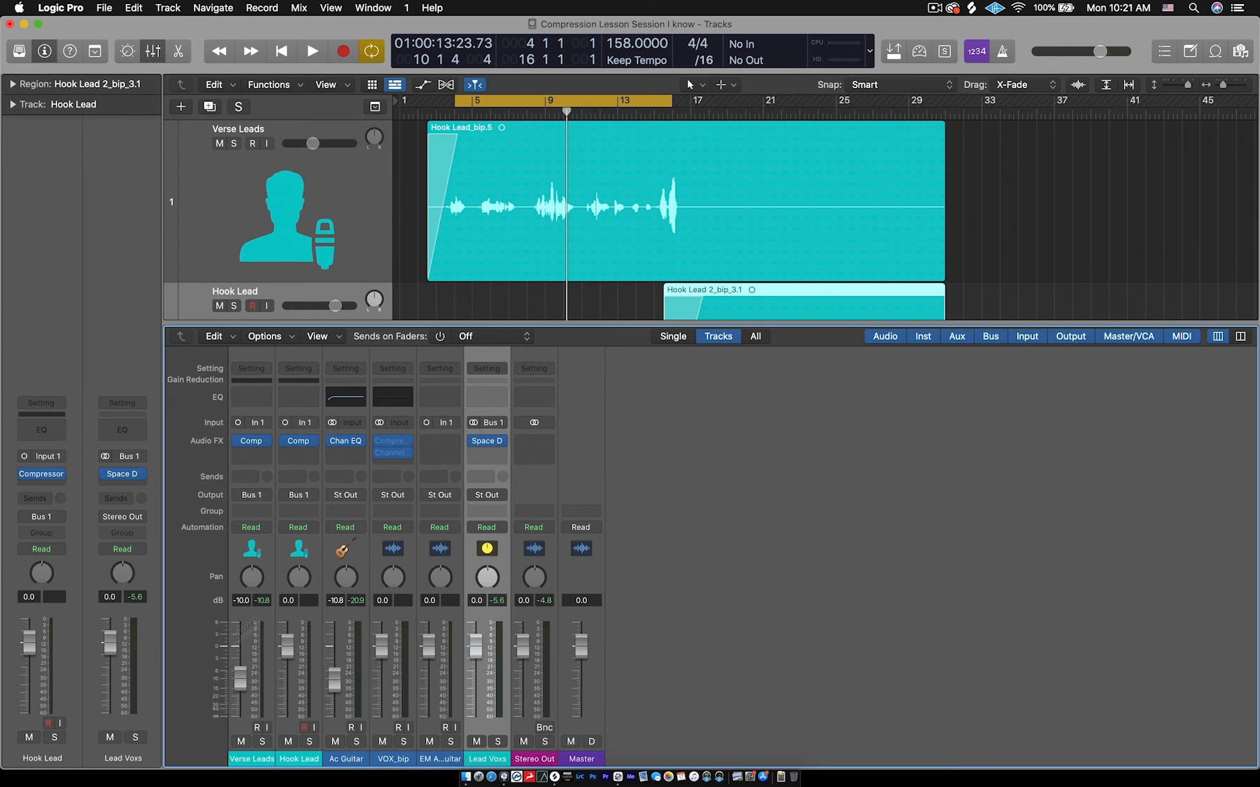
# Select the Verse Leads channel strip and play the song briefly to hear the verse vocal through the Lead Voxs reverb
pyautogui.click(247, 761)
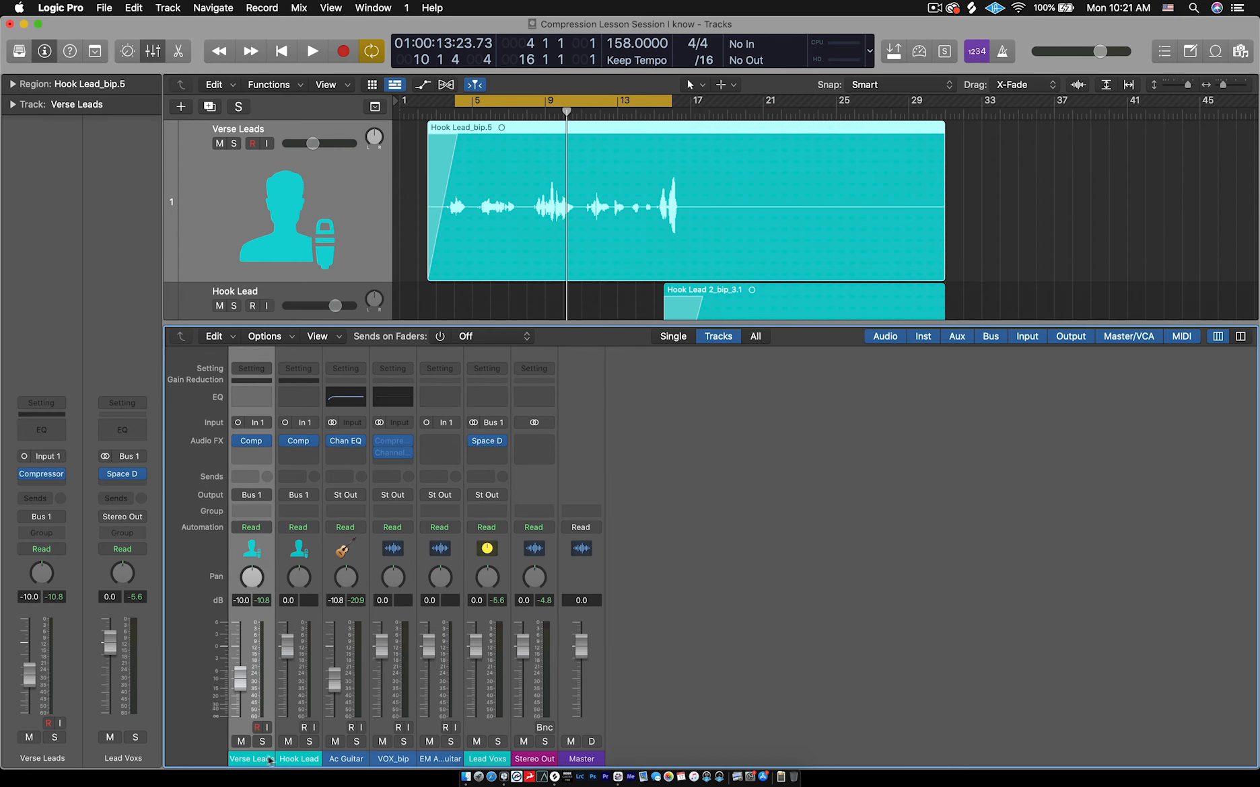
pyautogui.click(293, 761)
pyautogui.click(261, 762)
pyautogui.press('space')
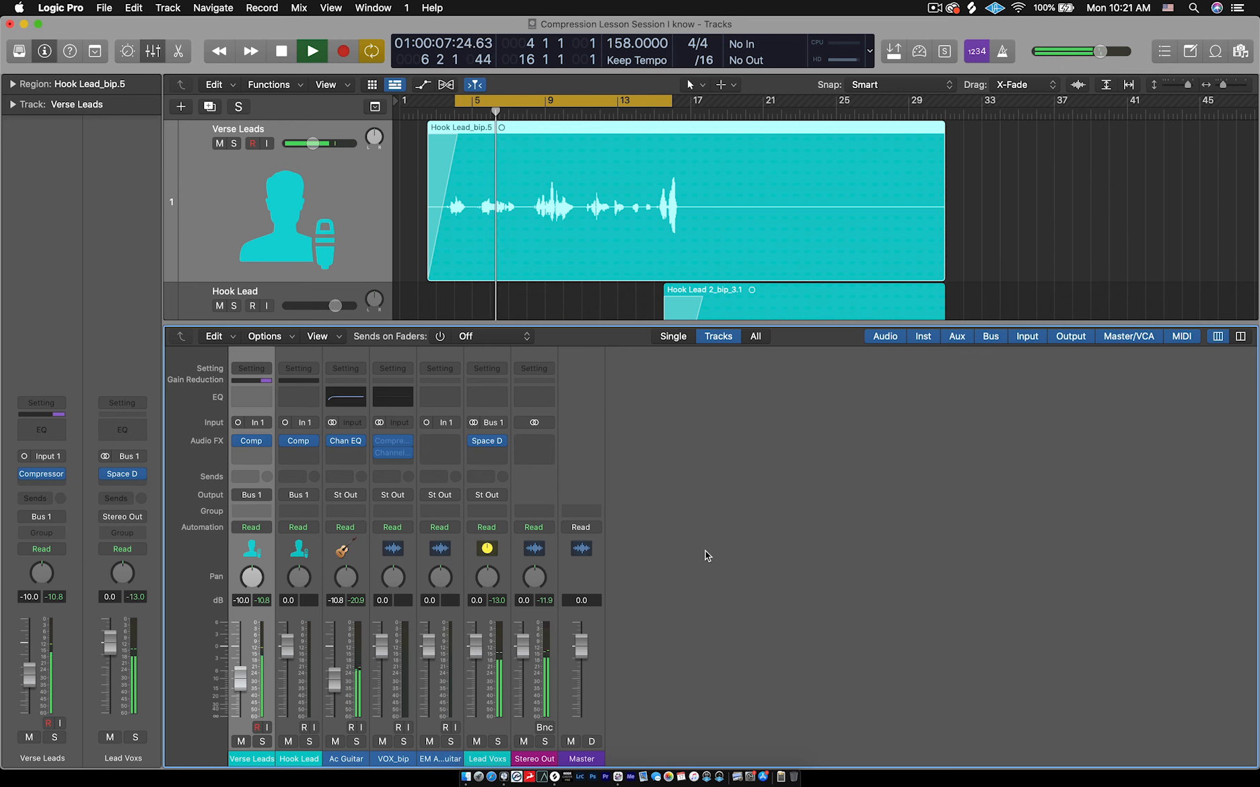
pyautogui.press('space')
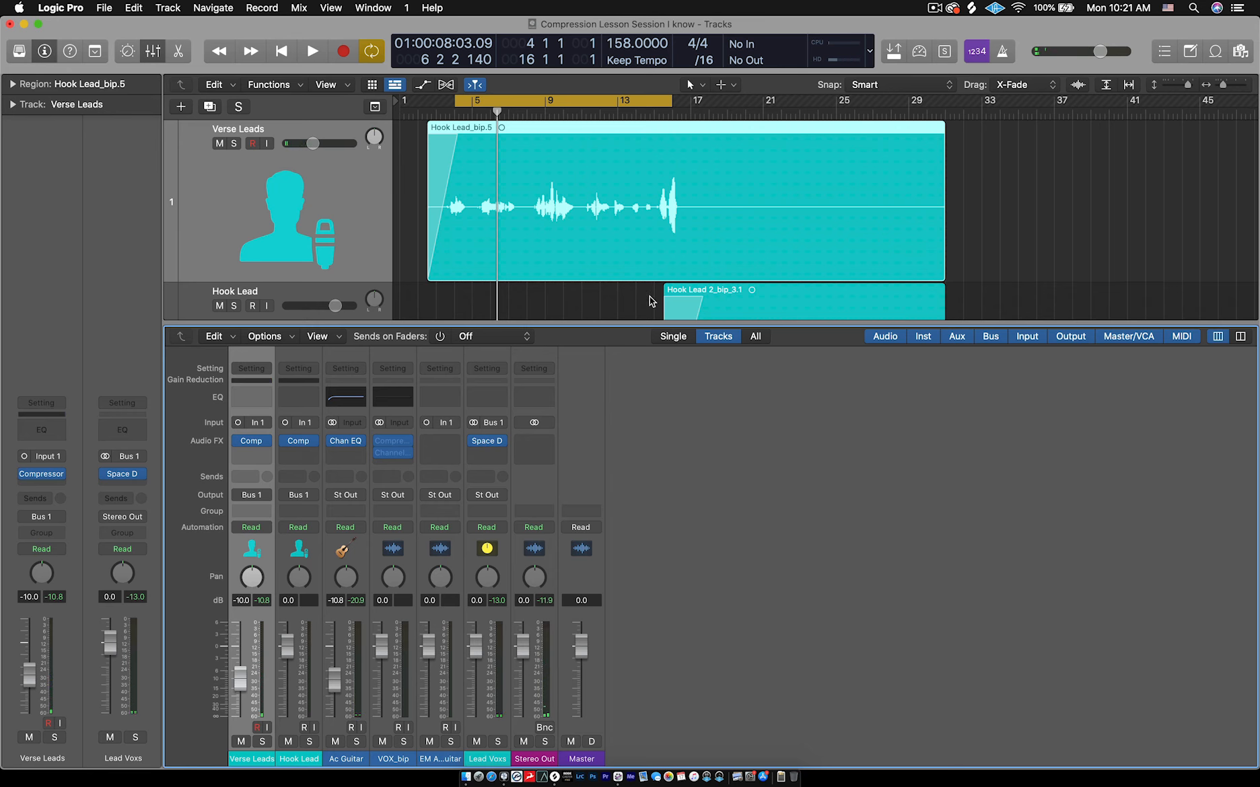
# Shift the cycle range over the Hook Lead part, from 12 4 1 1 to 24 4 1 1, and place the playhead at bar 15
pyautogui.moveTo(640, 324); pyautogui.dragTo(649, 409)
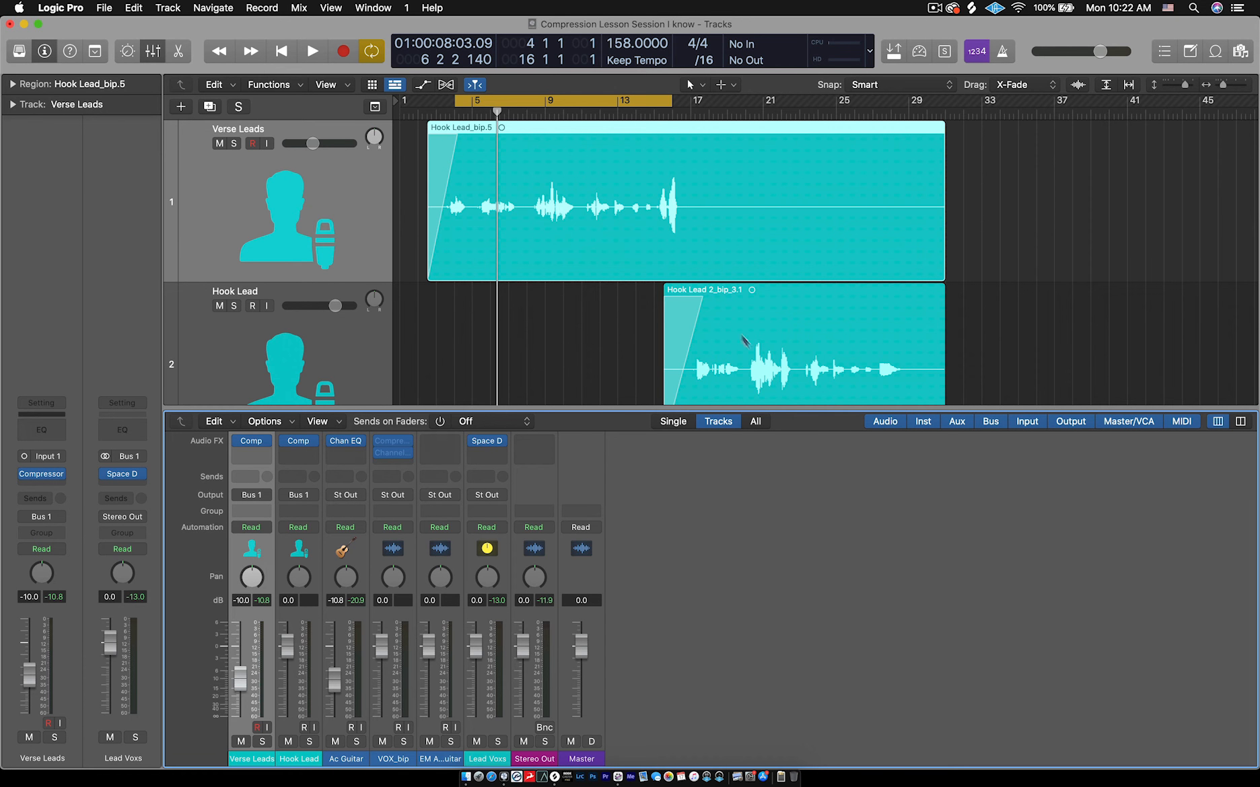
pyautogui.moveTo(635, 103); pyautogui.dragTo(794, 103)
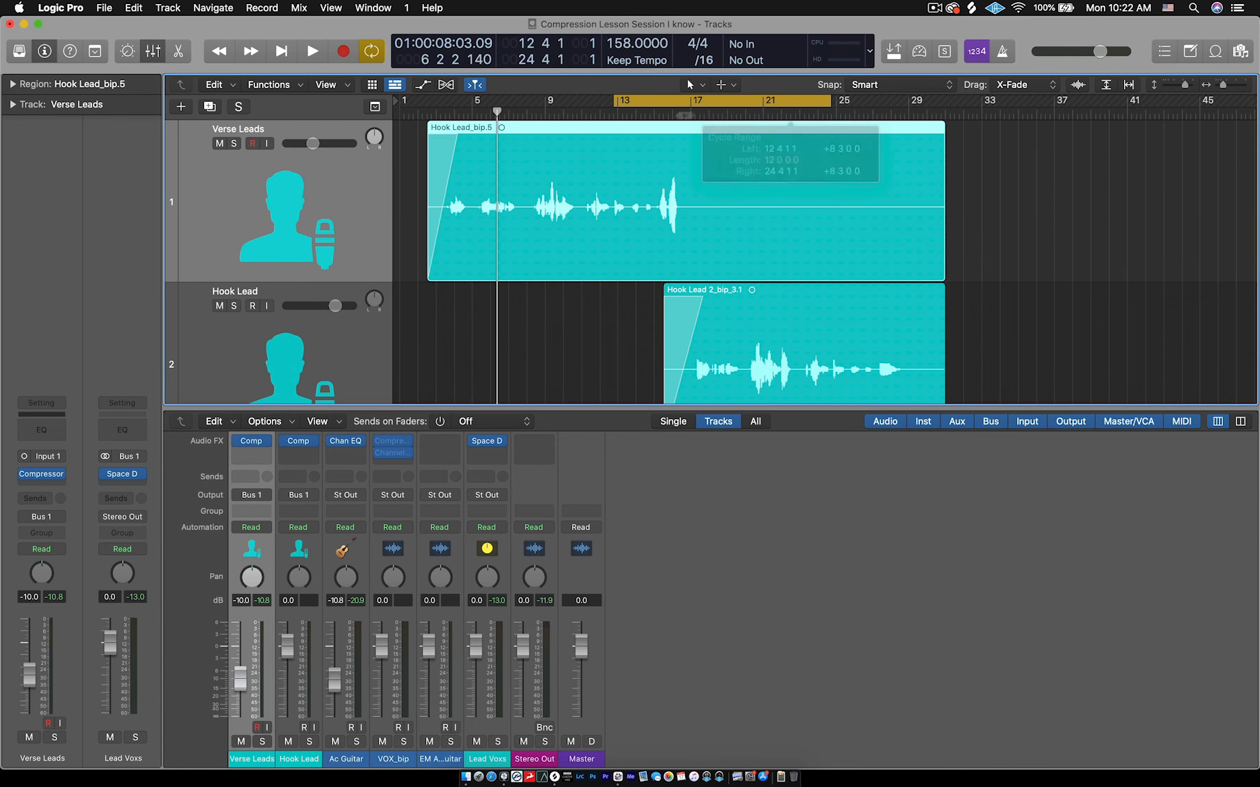
pyautogui.click(653, 114)
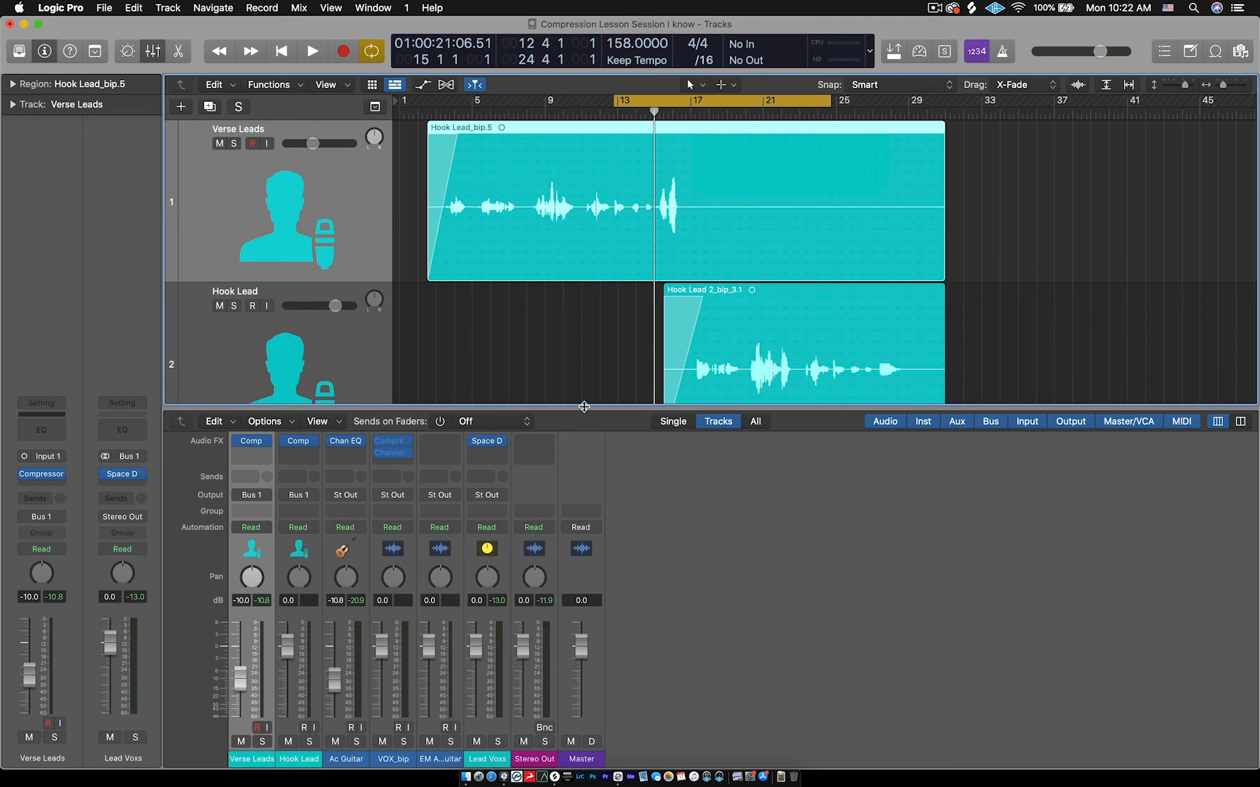
pyautogui.moveTo(584, 407); pyautogui.dragTo(584, 322)
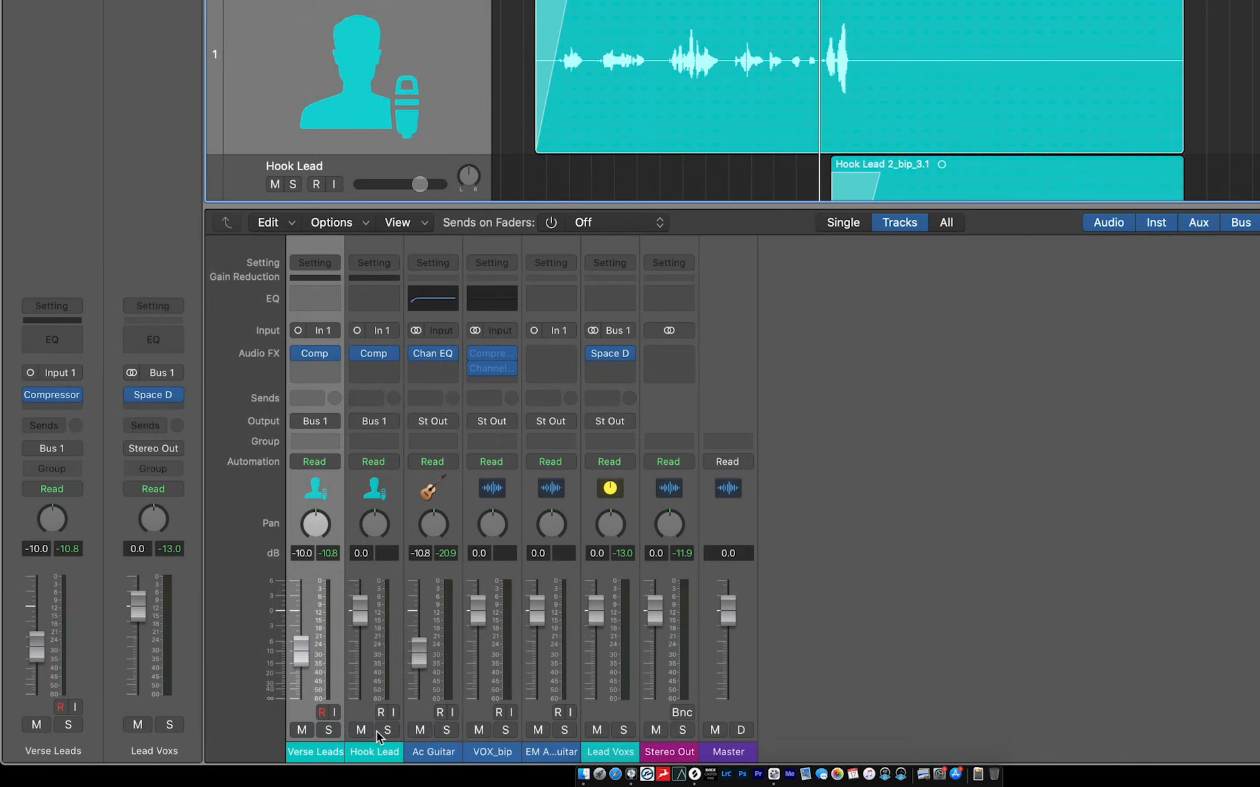
# Solo the Lead Voxs channel strip and play the passage to hear both lead vocals through the shared reverb
pyautogui.click(624, 730)
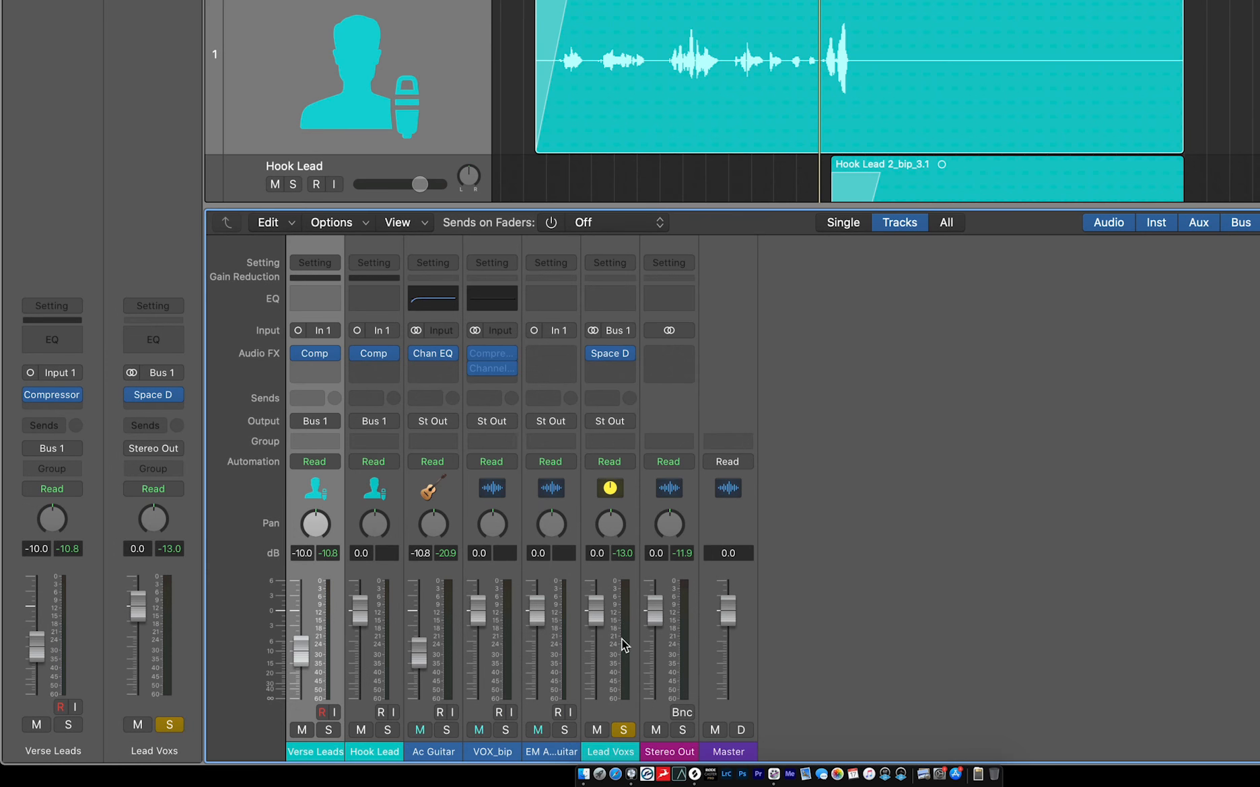
pyautogui.press('space')
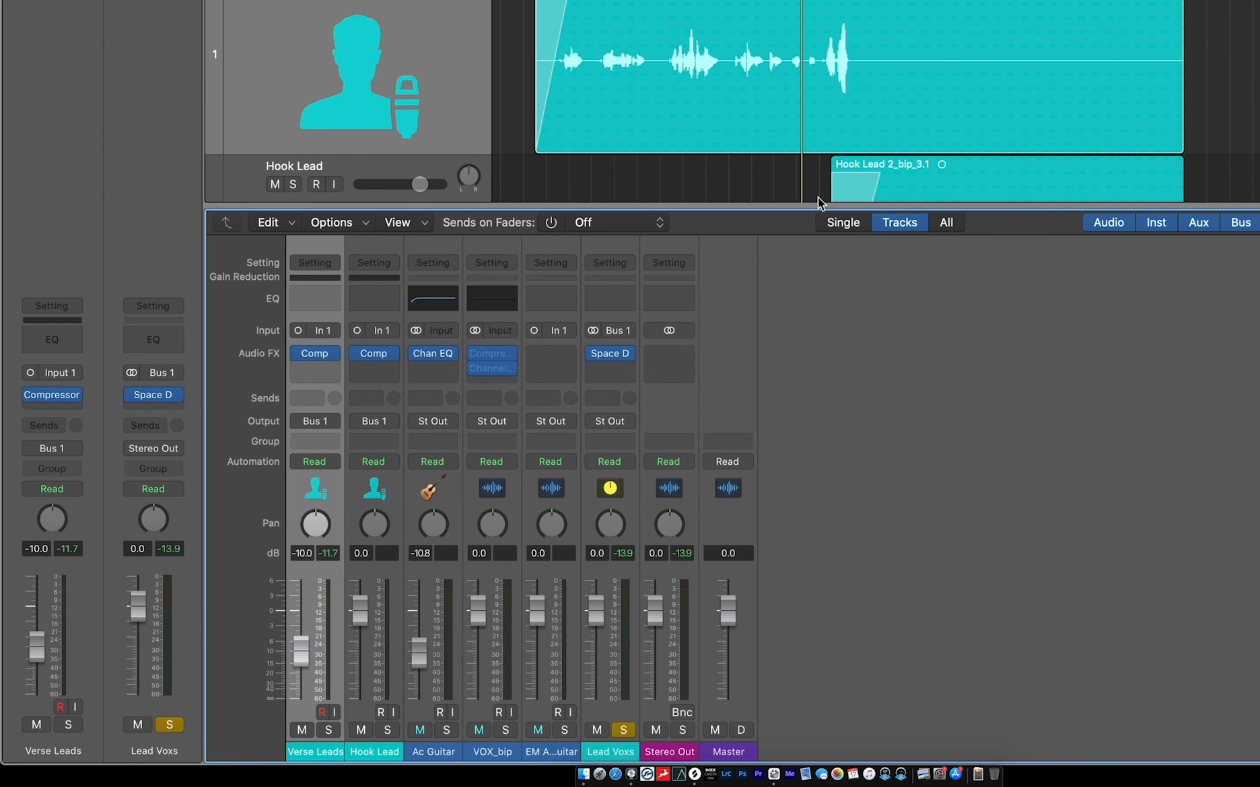
pyautogui.moveTo(813, 204); pyautogui.dragTo(813, 440)
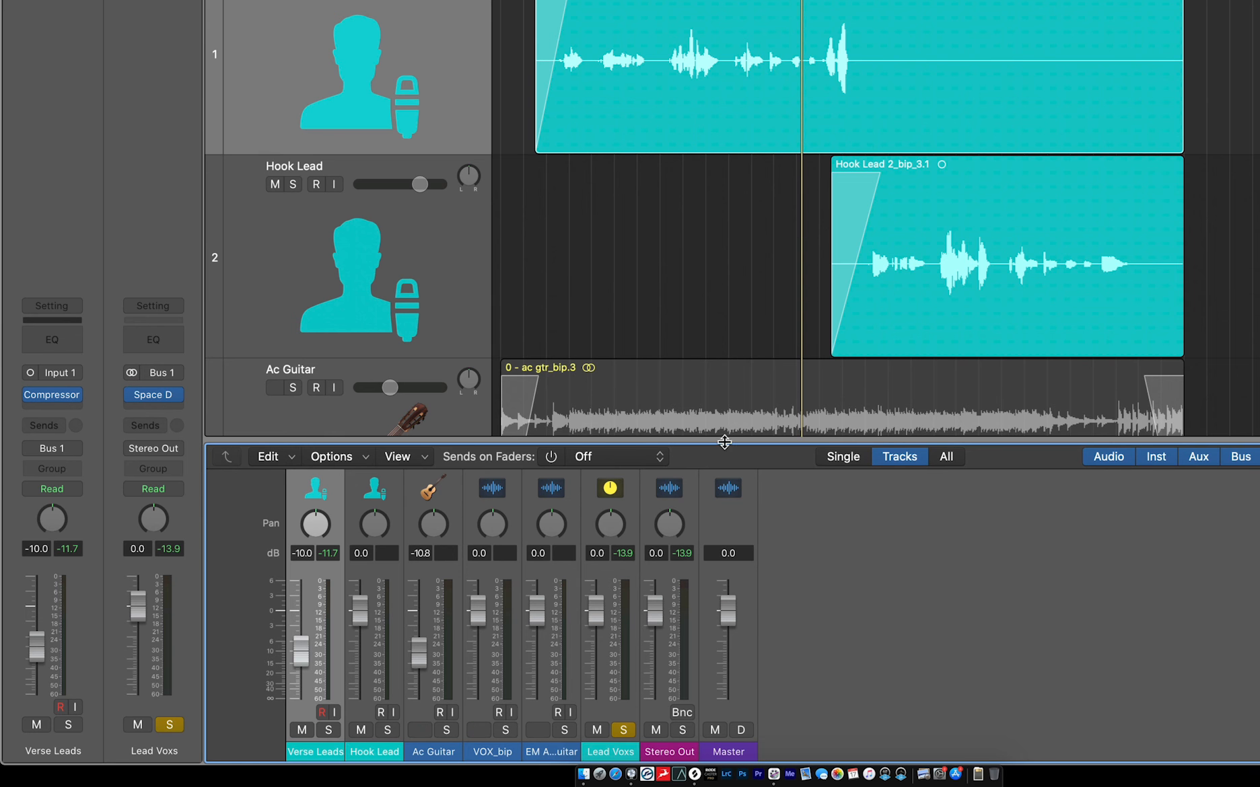
pyautogui.moveTo(726, 443); pyautogui.dragTo(725, 118)
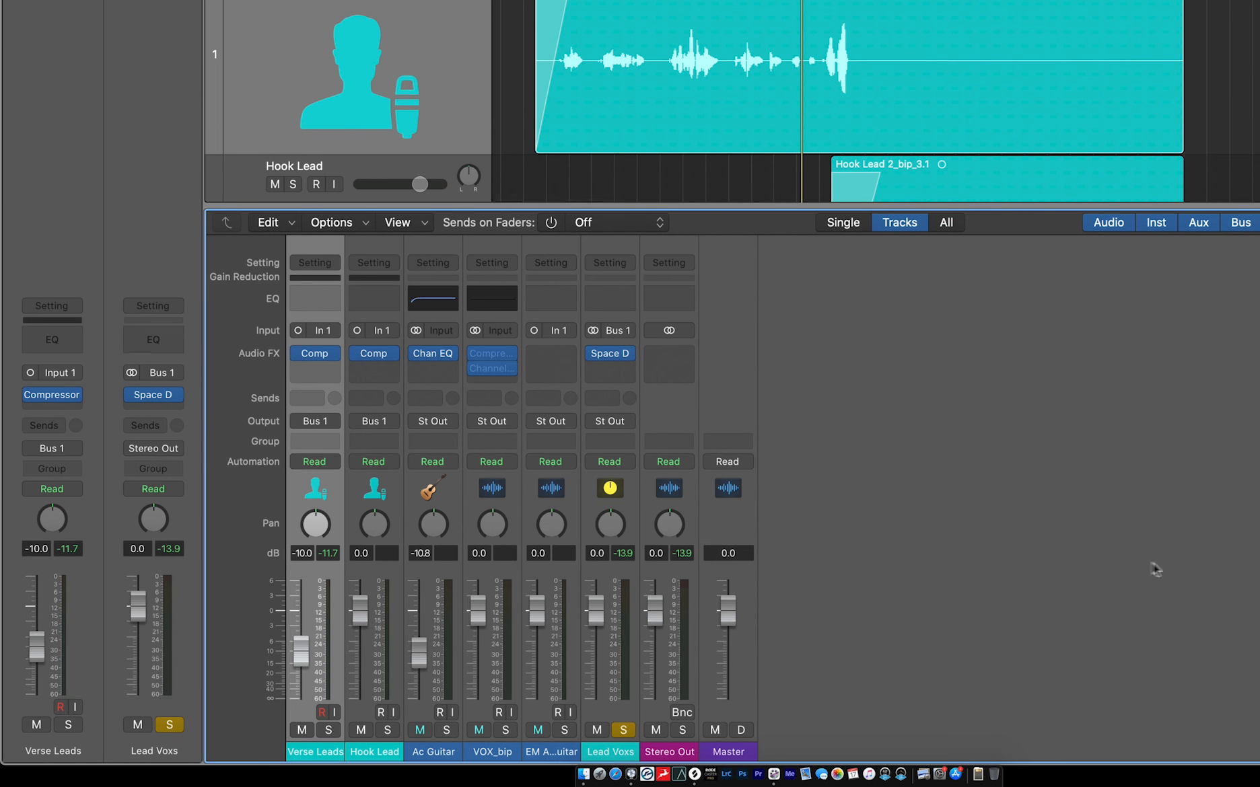
pyautogui.press('space')
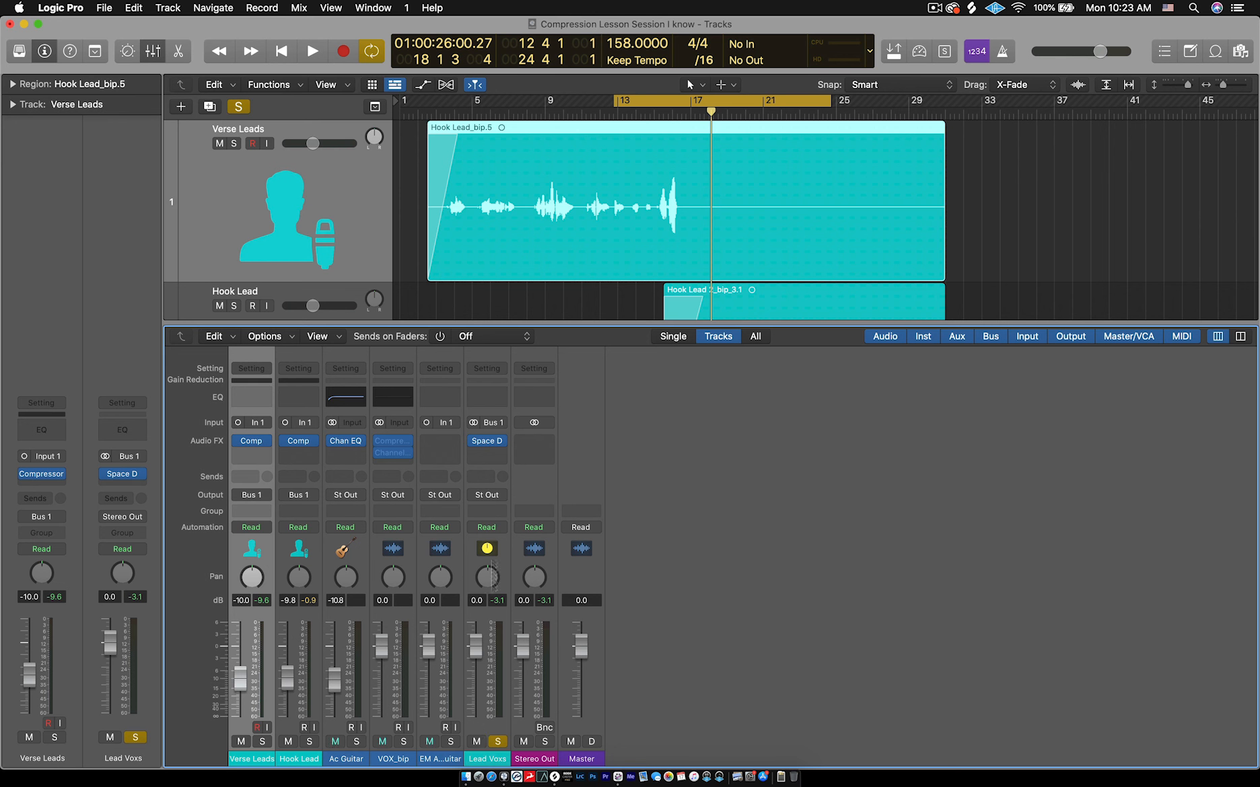
# Hide the mixer and deselect the regions in the arrangement
pyautogui.moveTo(492, 447)
pyautogui.press('x')
pyautogui.click(1079, 349)
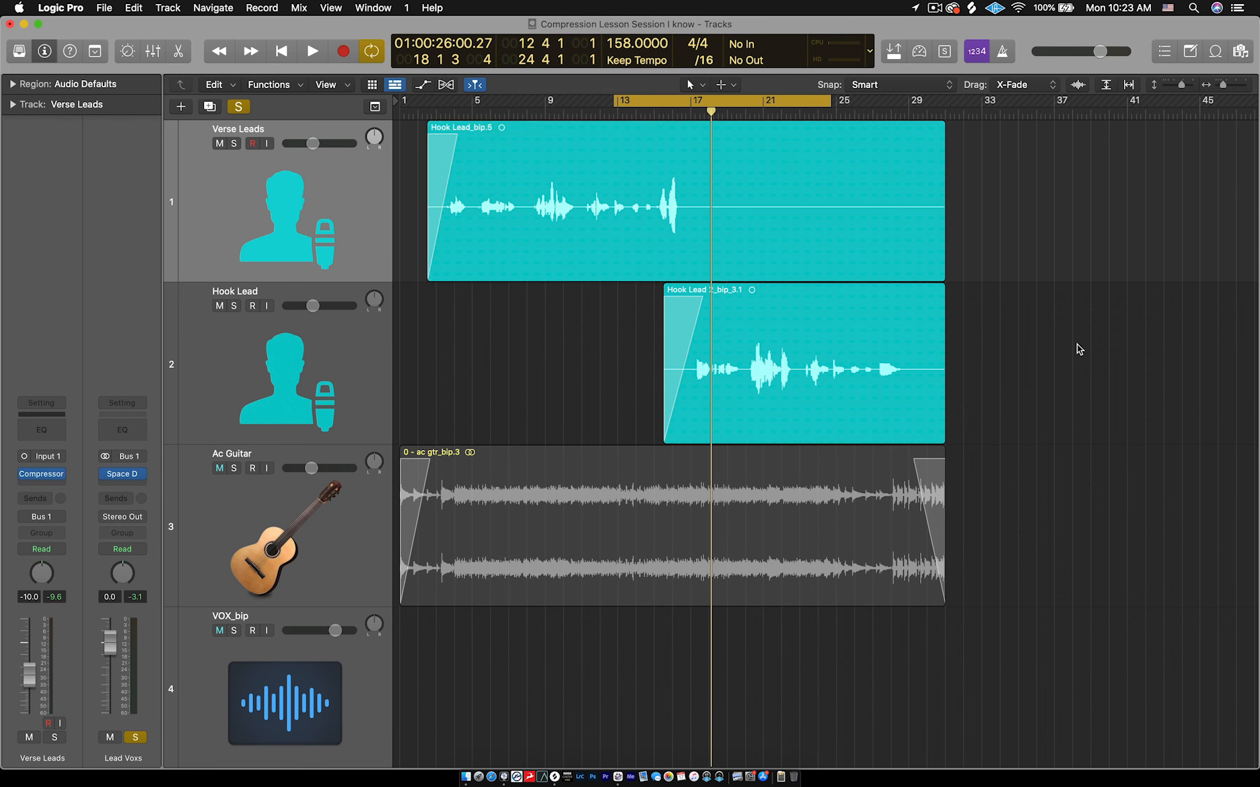